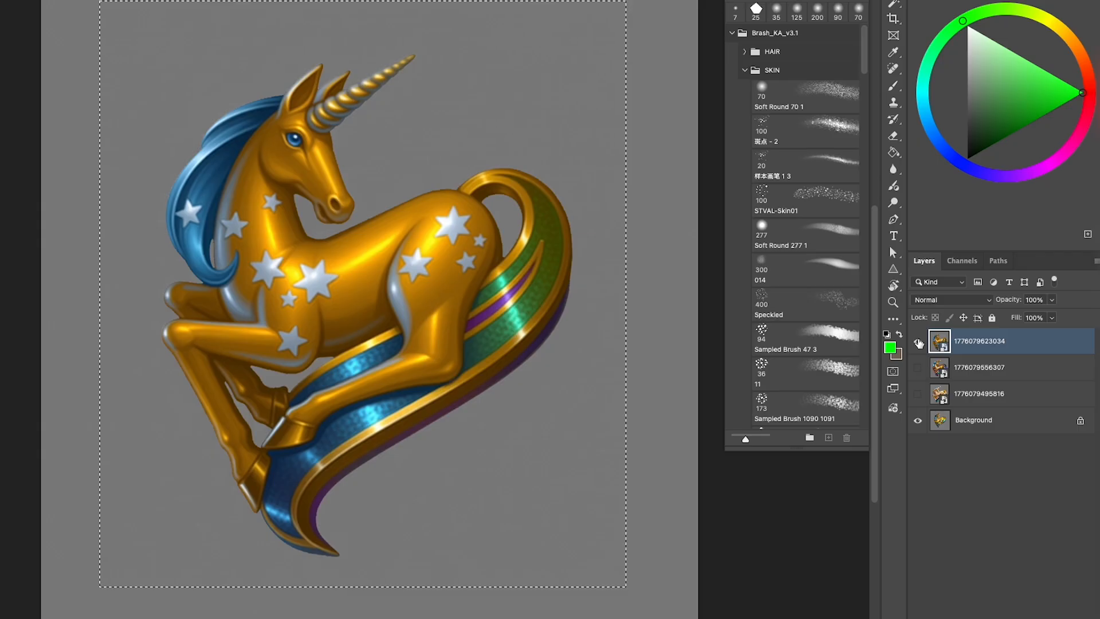
- Compare the canvas with the top unicorn layer hidden and shown, and remove the generated unicorn's background
left_click(947, 322)
left_click(947, 322)
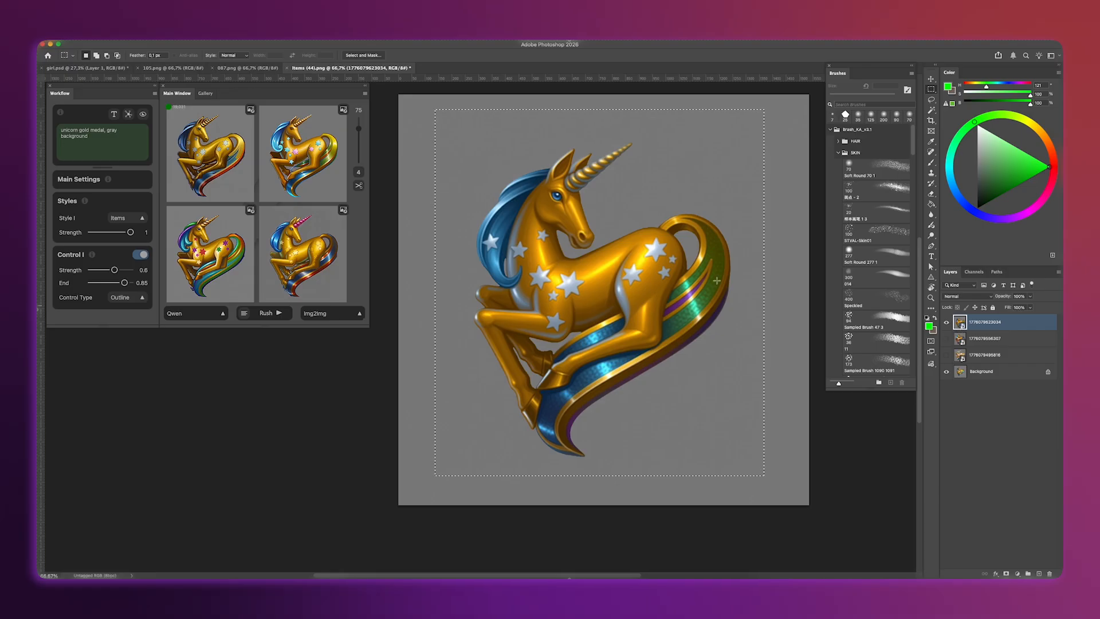
left_click(359, 186)
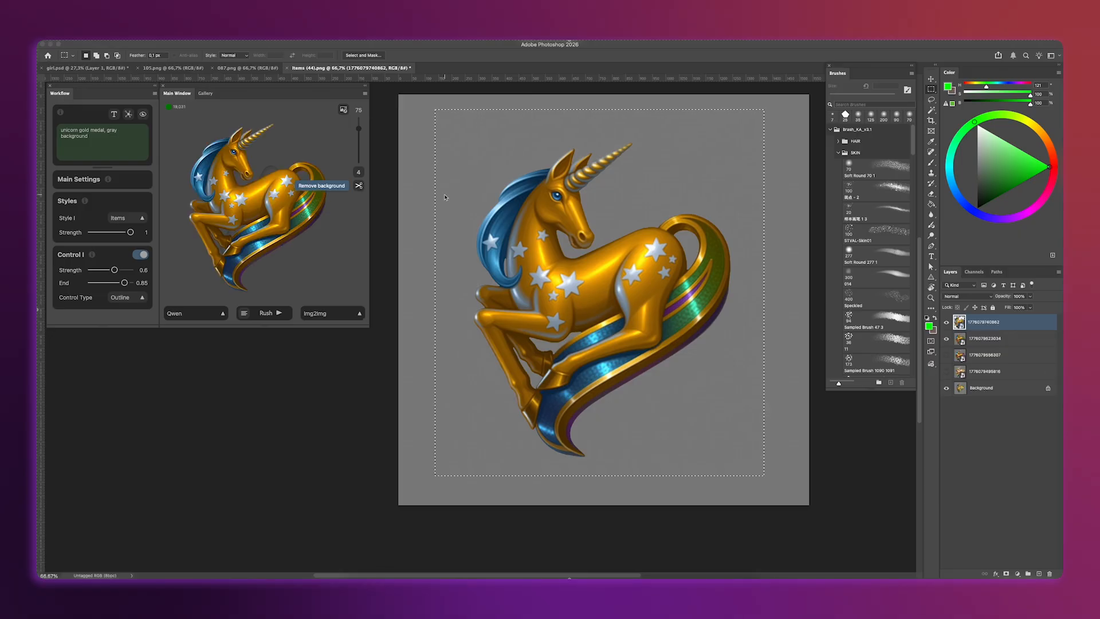
- Switch the generation model to Flux.1 and enable Control I
left_click(185, 313)
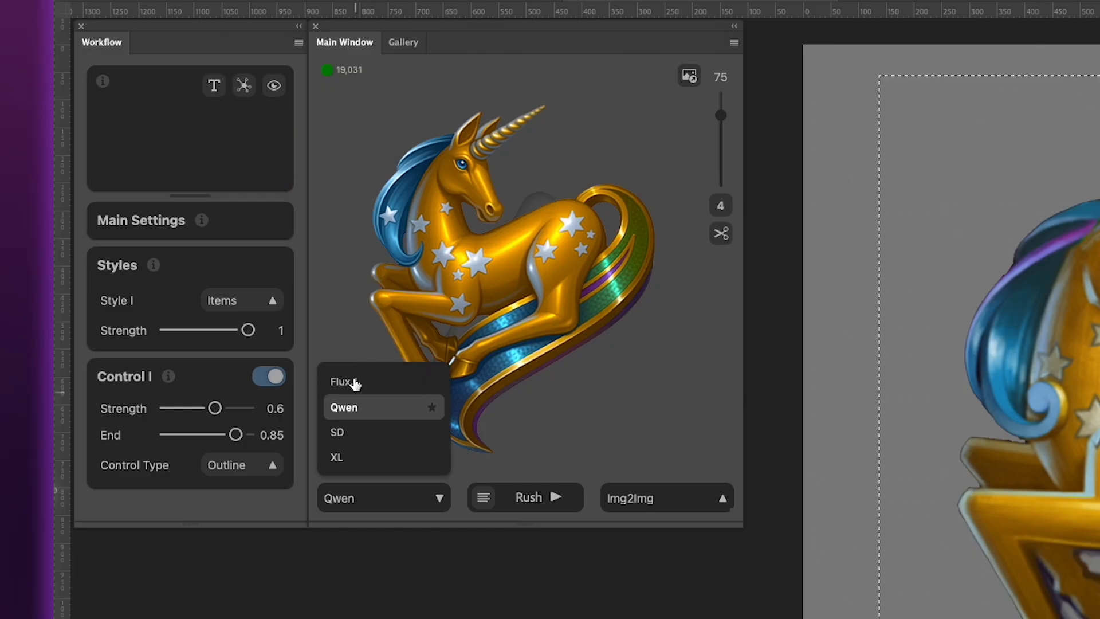
left_click(343, 381)
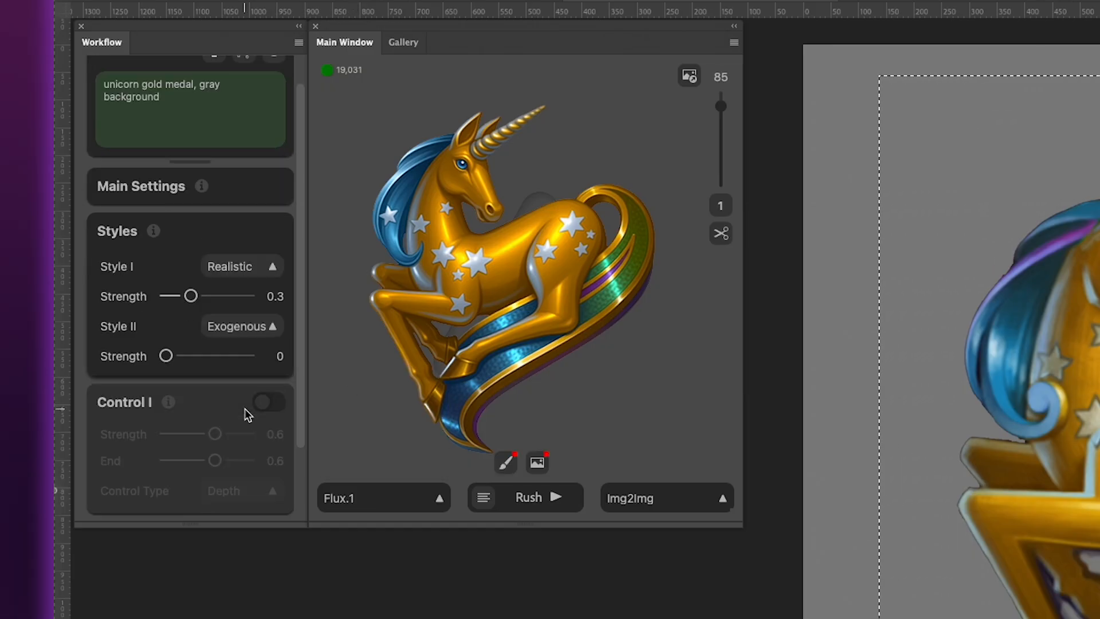
scroll(252, 396, "down", 3)
left_click(267, 311)
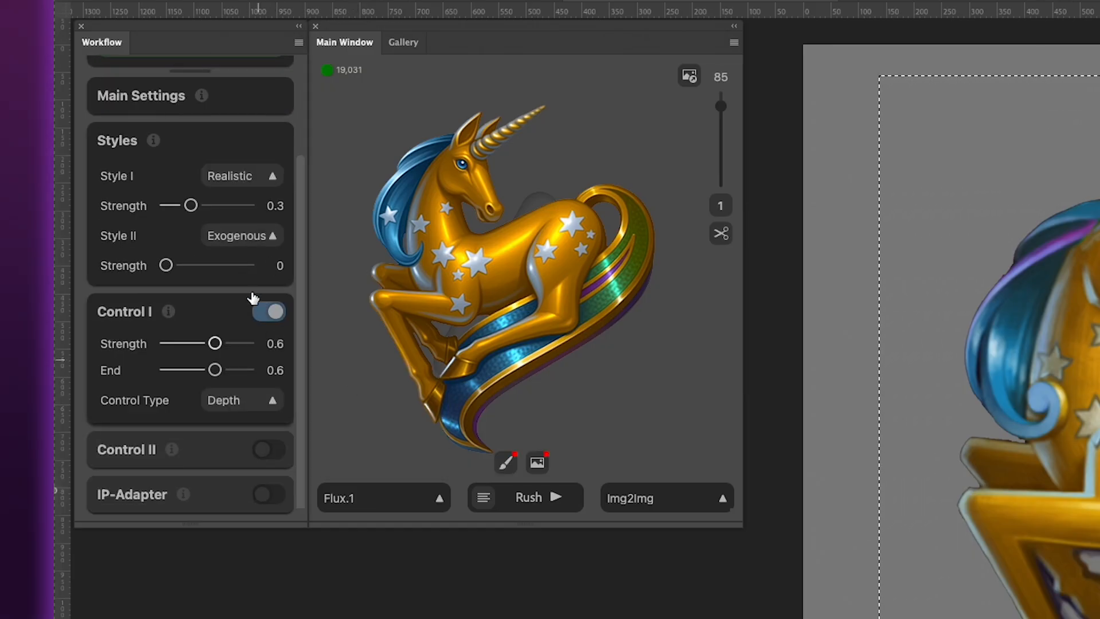
- Set Style I to Artsy and Style II to Digital Art, and enable Control II
left_click(245, 175)
left_click(227, 113)
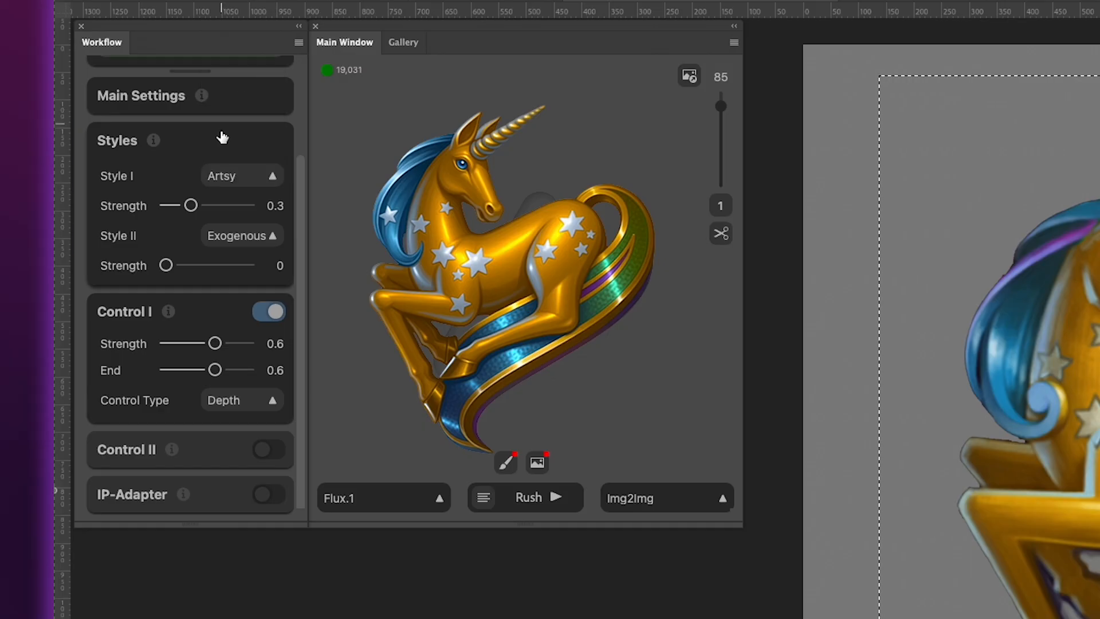
left_click(241, 237)
scroll(226, 166, "down", 3)
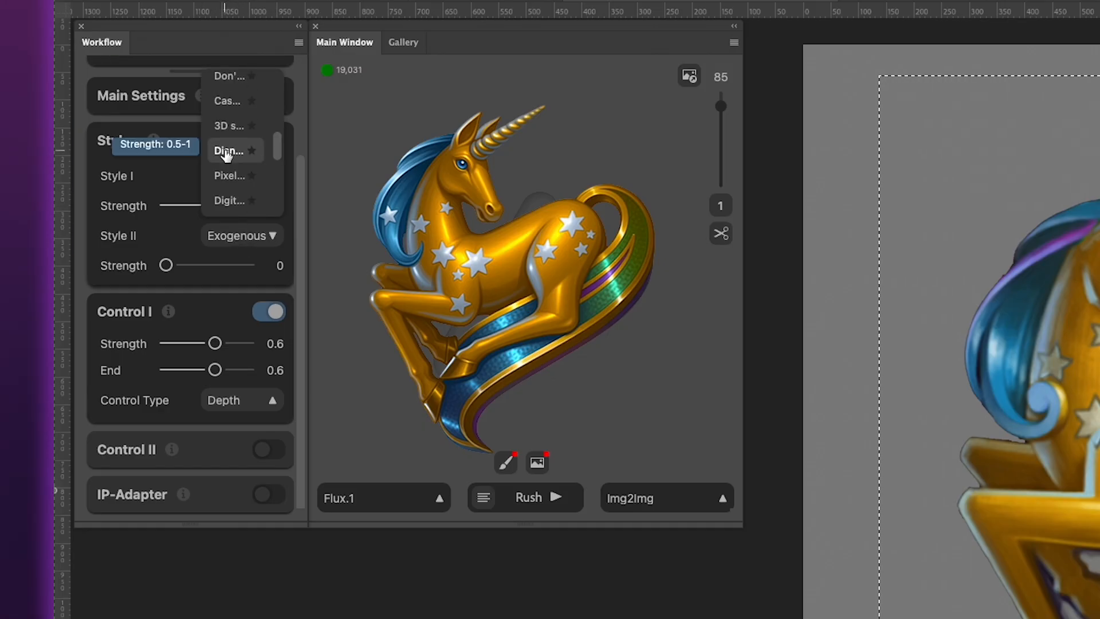
left_click(225, 200)
left_click(268, 449)
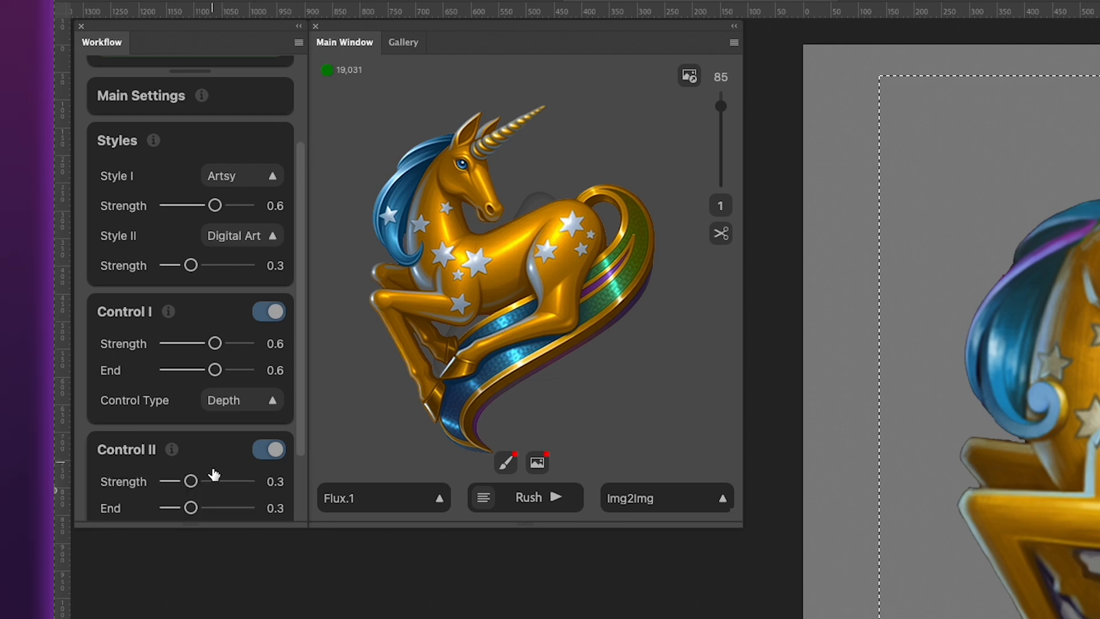
scroll(212, 466, "down", 3)
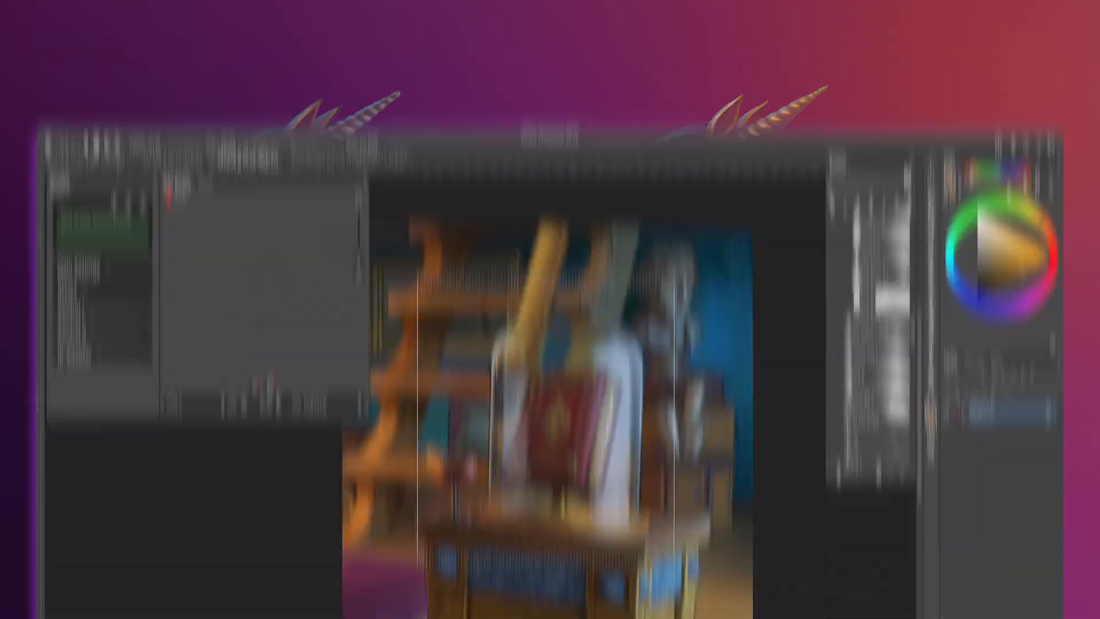
- Generate the selected area with the prompt "red leather book ander glass cover" and place the results on the canvas
type("red leather book ")
type("under glass cover")
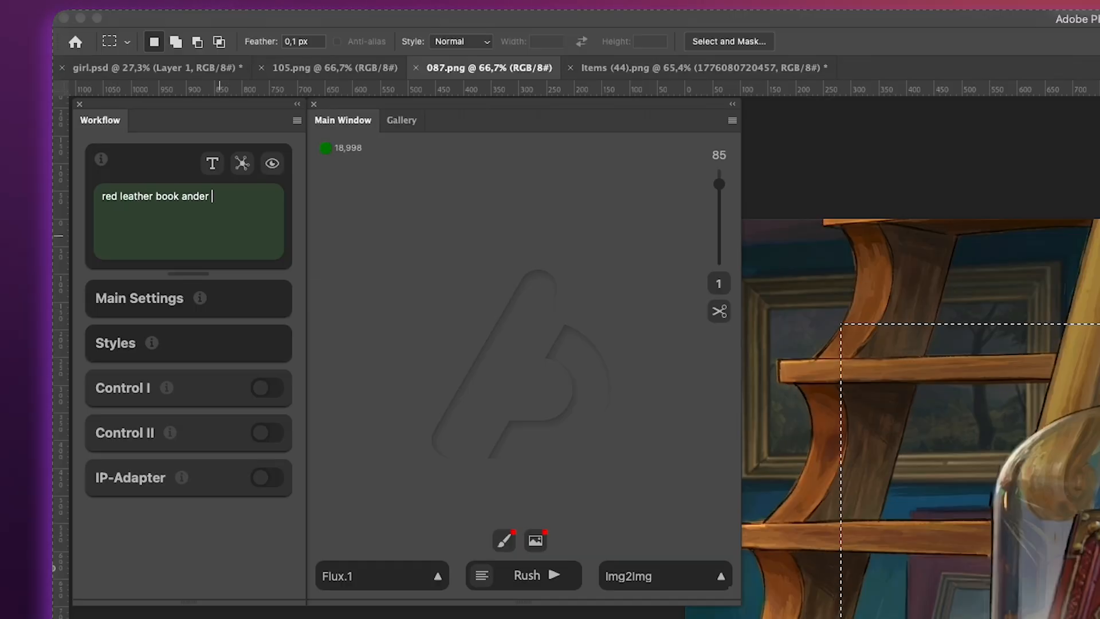
left_click(528, 575)
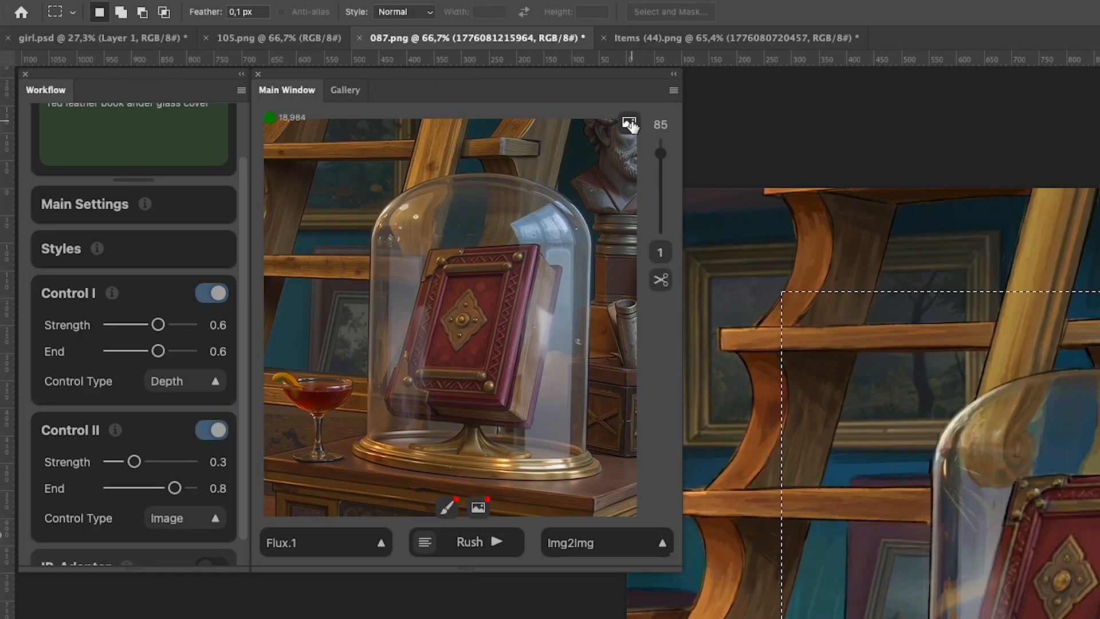
left_click(343, 110)
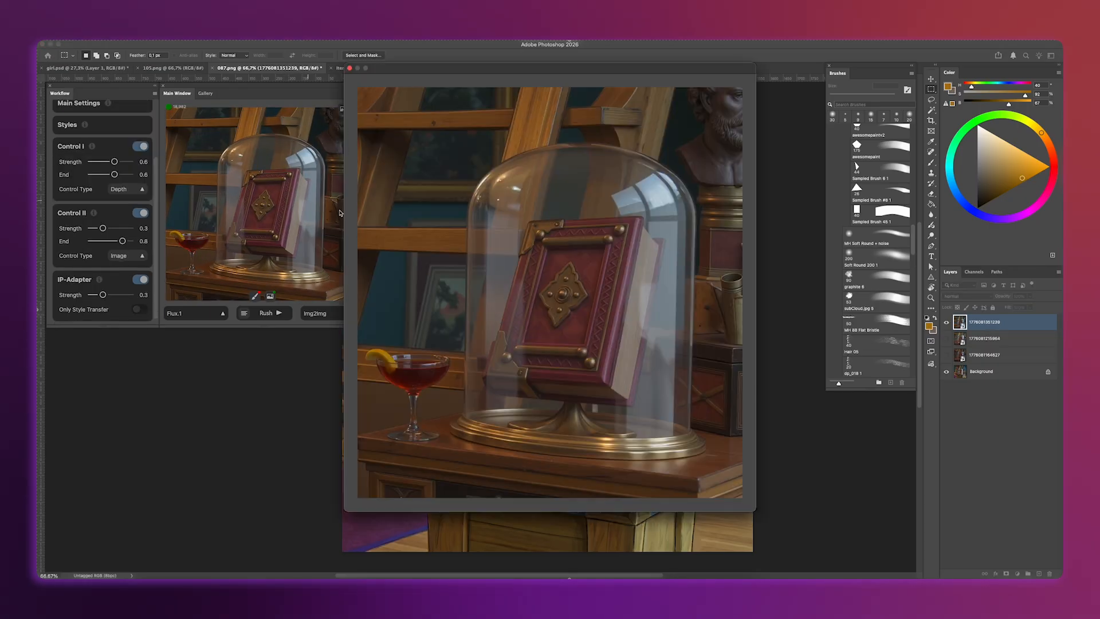
left_click(343, 109)
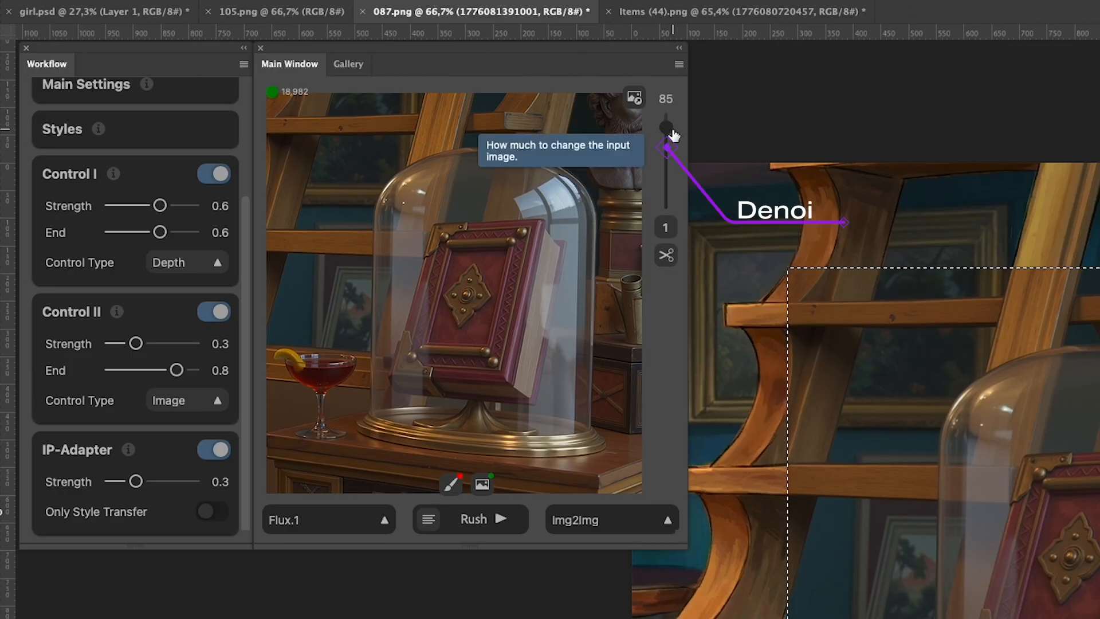
- Set the denoising strength to 100 and preview the generated variations of the book under glass
left_click_drag(674, 135, 669, 118)
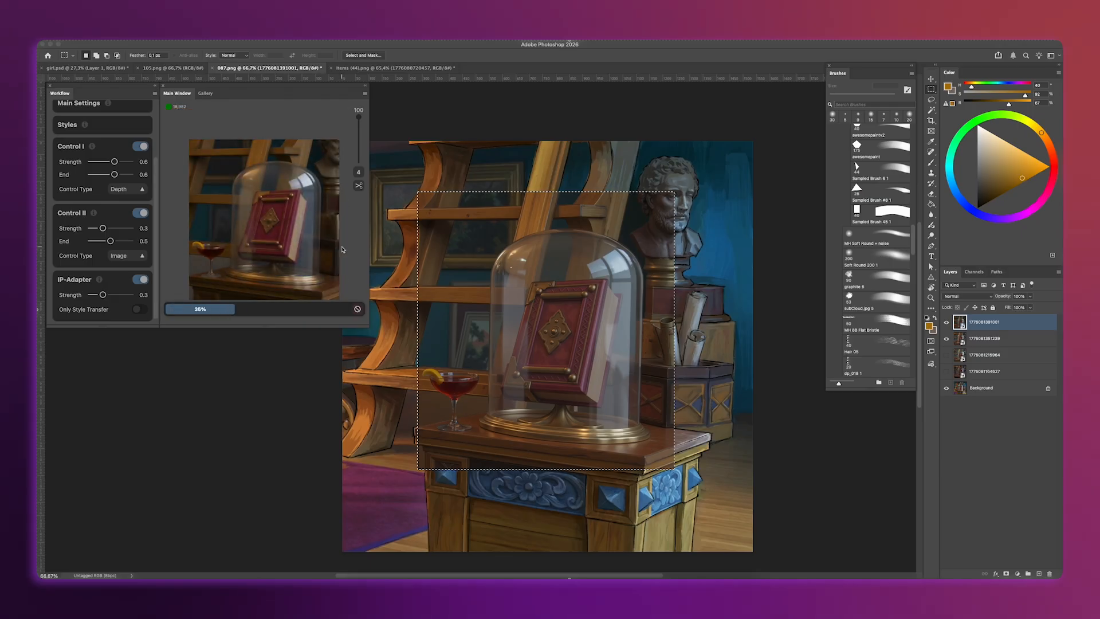
left_click(309, 244)
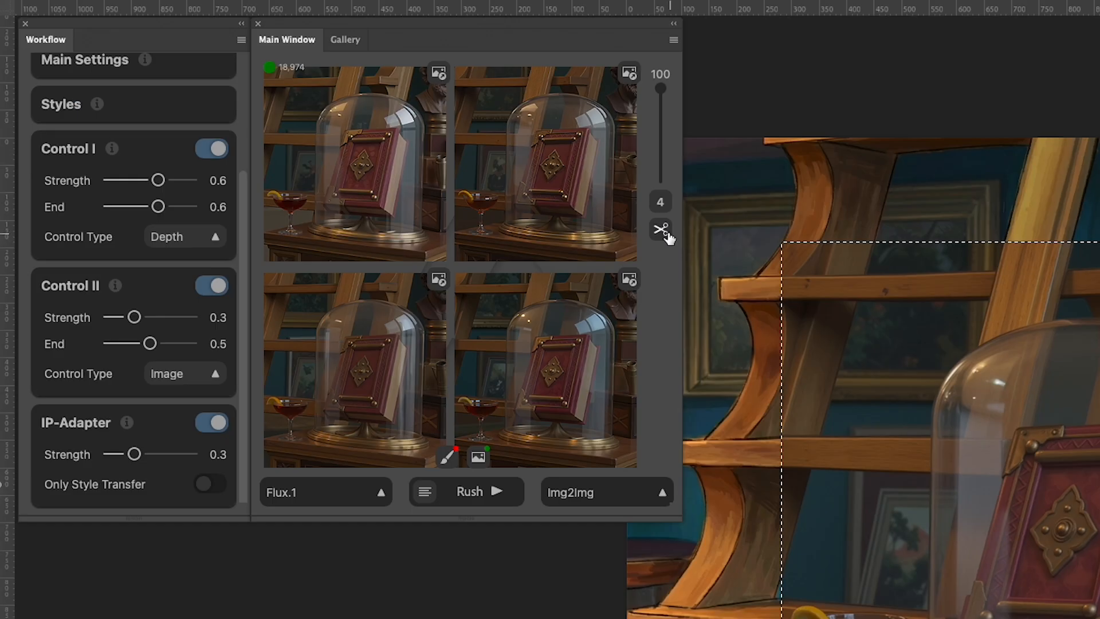
left_click(663, 231)
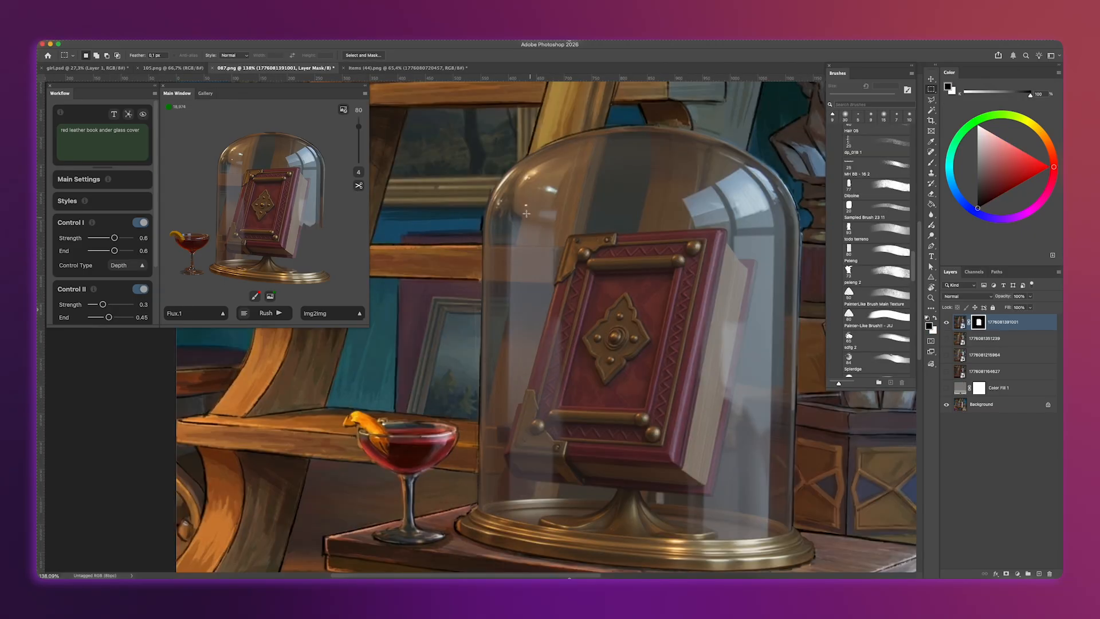
- Select the book inside the glass dome and generate variations with the prompt "red vintage leather book ander glass cover"
left_click_drag(509, 200, 781, 508)
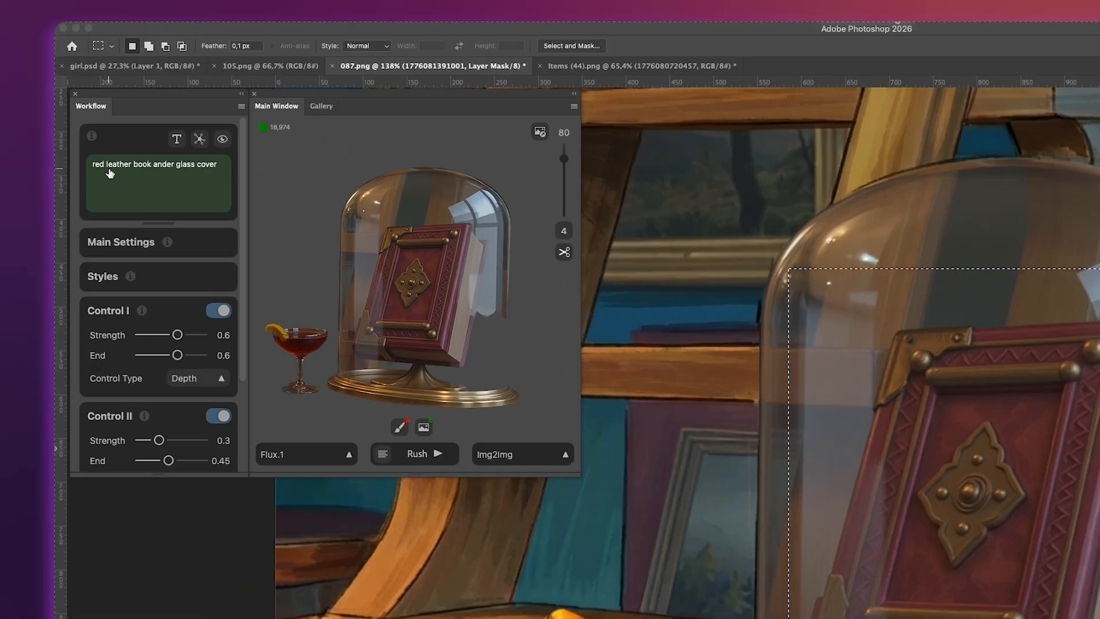
left_click(108, 168)
type("vintage")
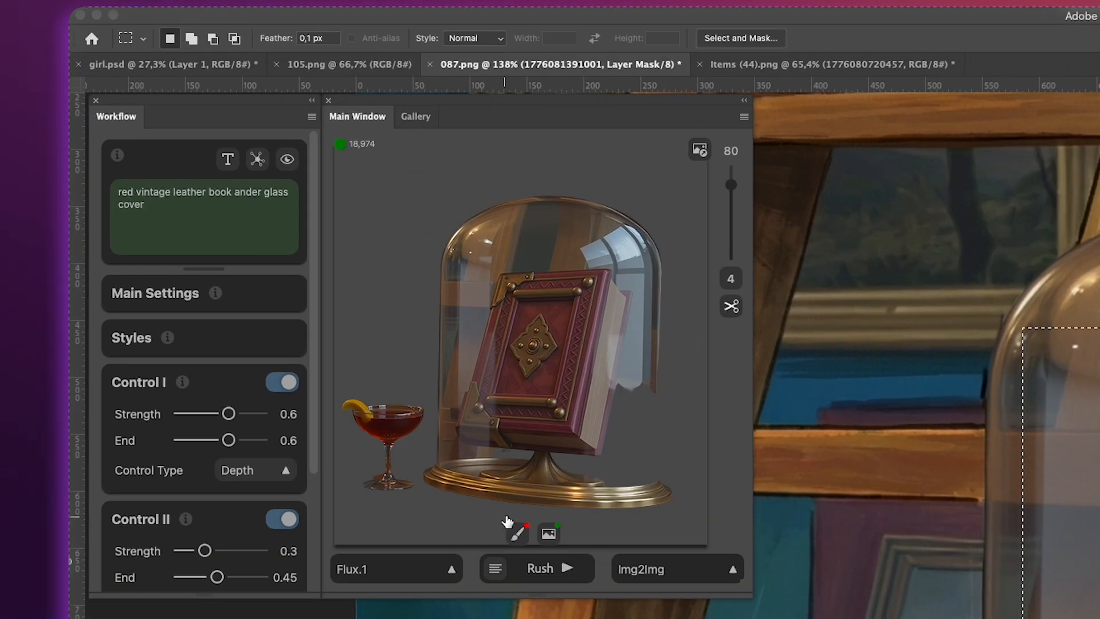
left_click(560, 577)
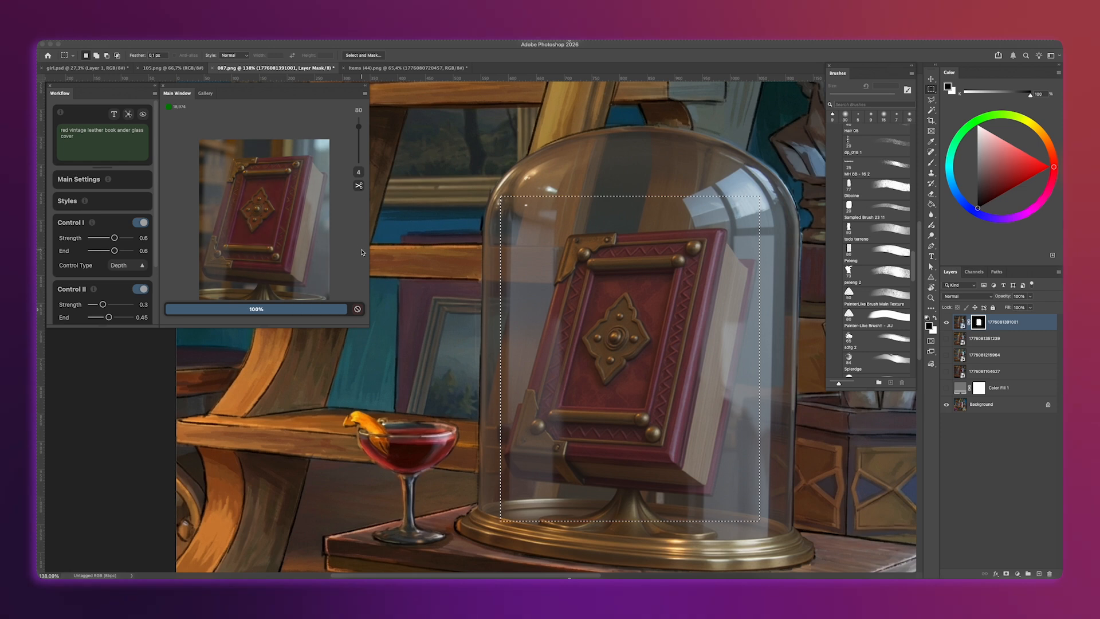
- Preview the vintage book variations and place the lower-left one on the canvas
left_click(302, 245)
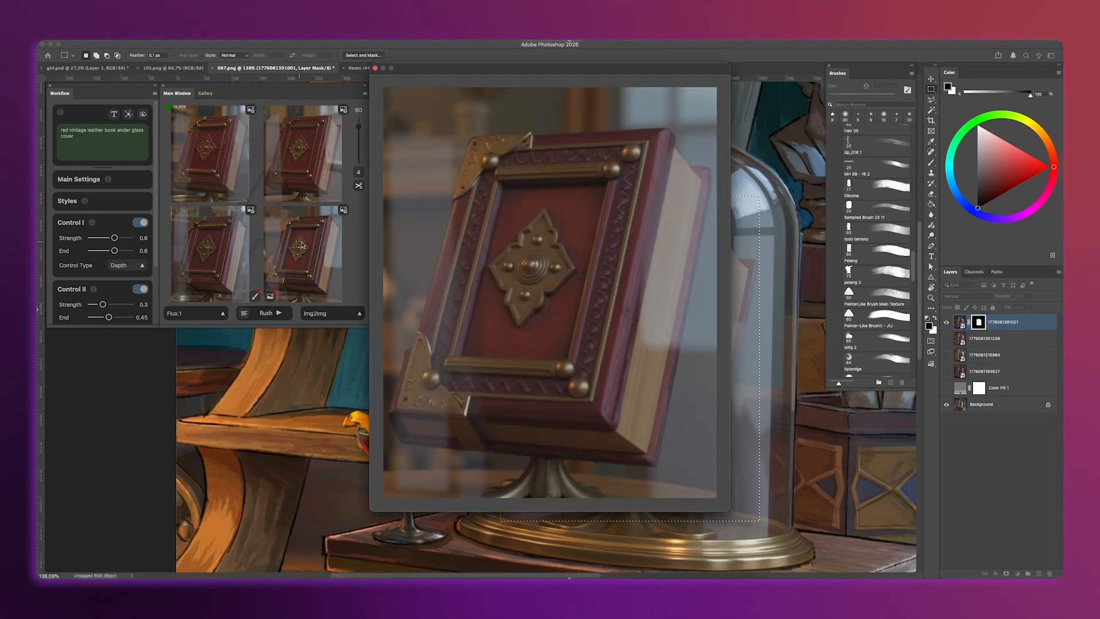
left_click(448, 257)
left_click(221, 248)
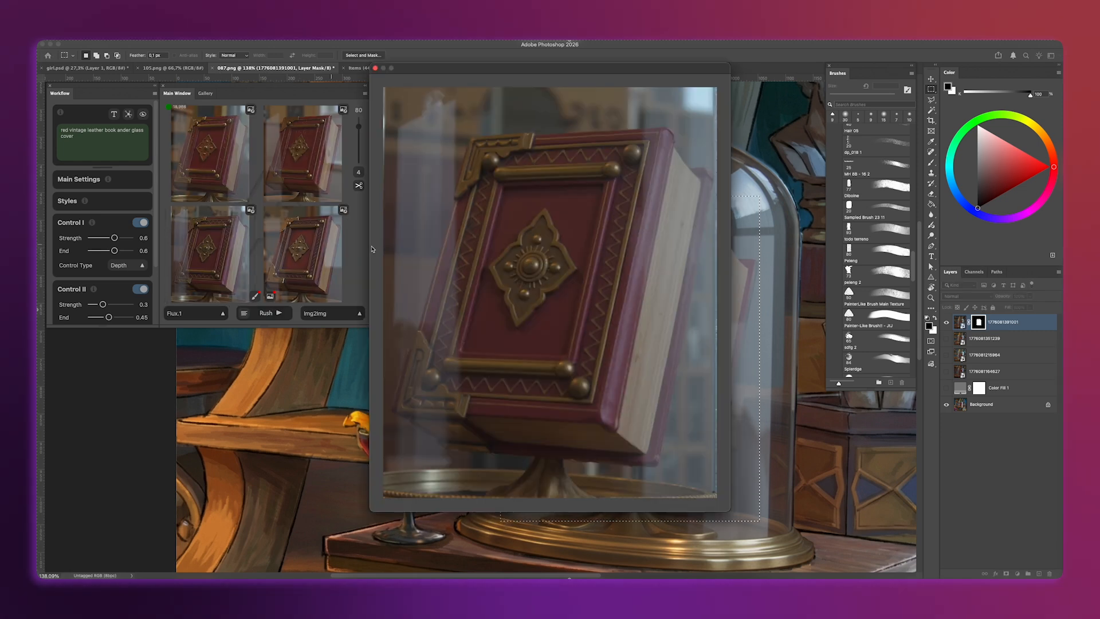
left_click(423, 245)
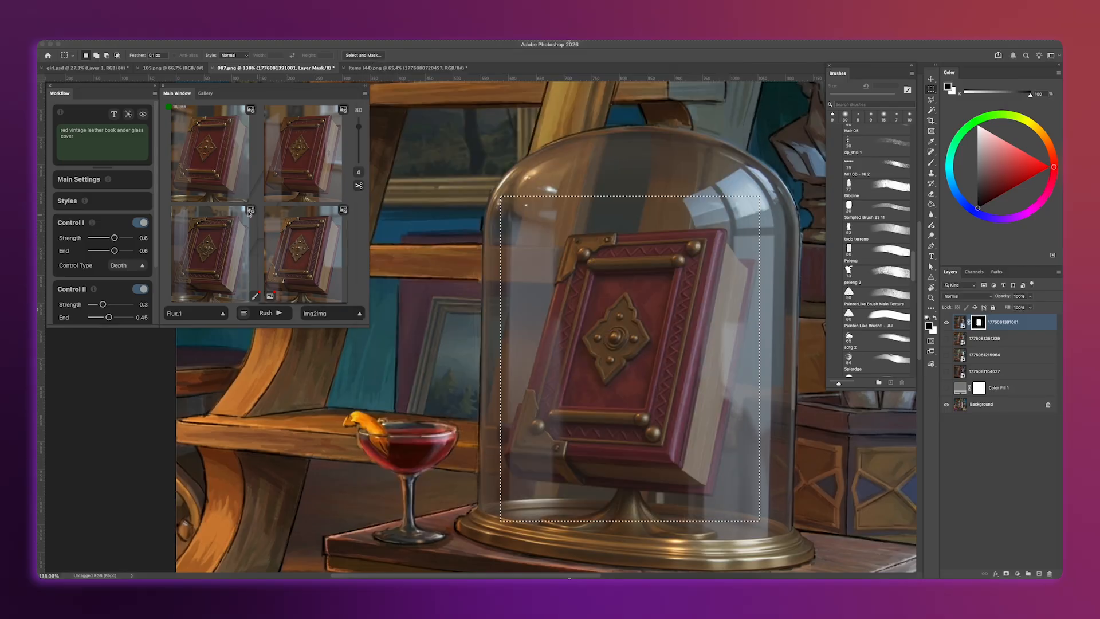
left_click(251, 211)
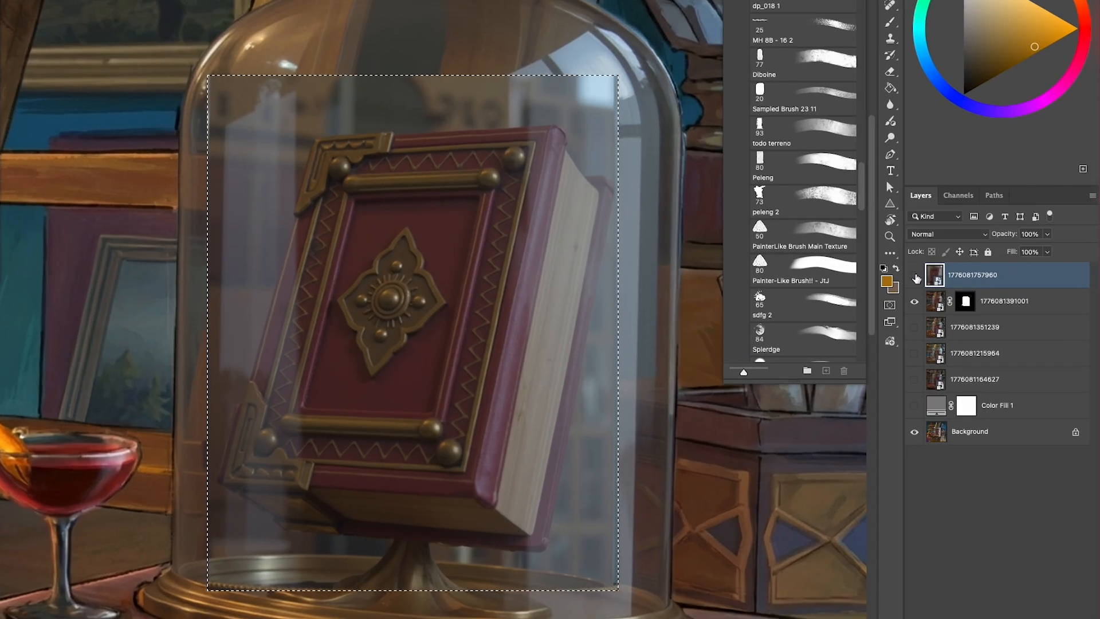
- Compare the newly placed book layer with the previous version by hiding and showing it
left_click(947, 322)
left_click(915, 277)
left_click(916, 277)
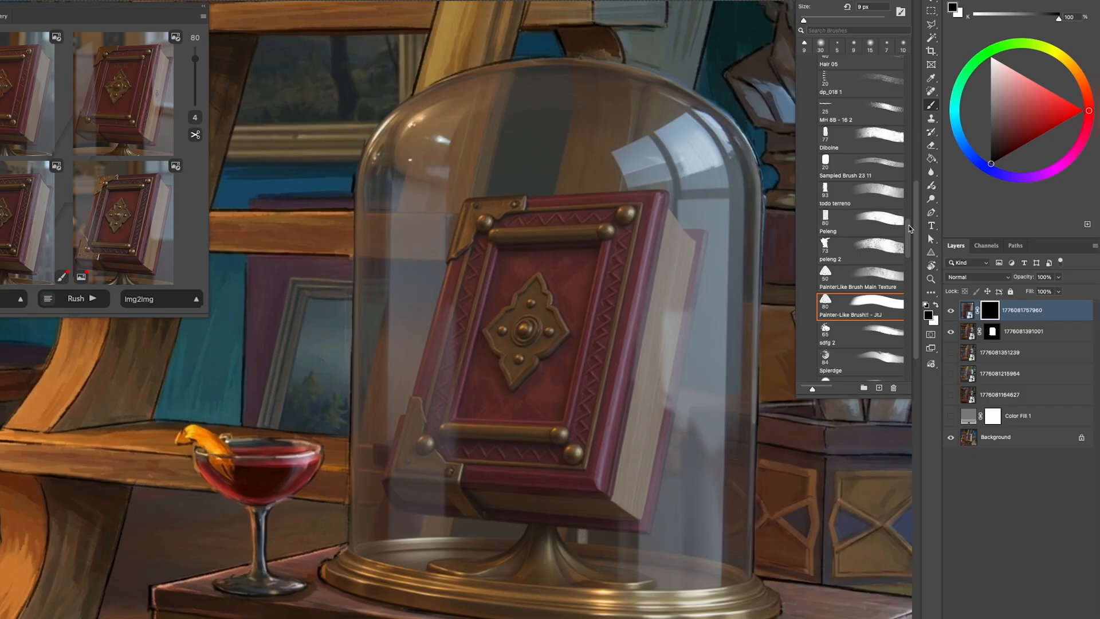
- Paint white on the new book layer's mask over the cover's central emblem with a small soft round brush
scroll(860, 218, "up", 5)
left_click(876, 219)
key("x")
key("bracketleft")
key("bracketleft")
key("bracketleft")
key("bracketleft")
key("bracketleft")
key("bracketleft")
key("bracketleft")
key("bracketleft")
key("bracketleft")
key("bracketleft")
key("bracketleft")
key("bracketleft")
key("bracketleft")
left_click_drag(519, 327, 506, 342)
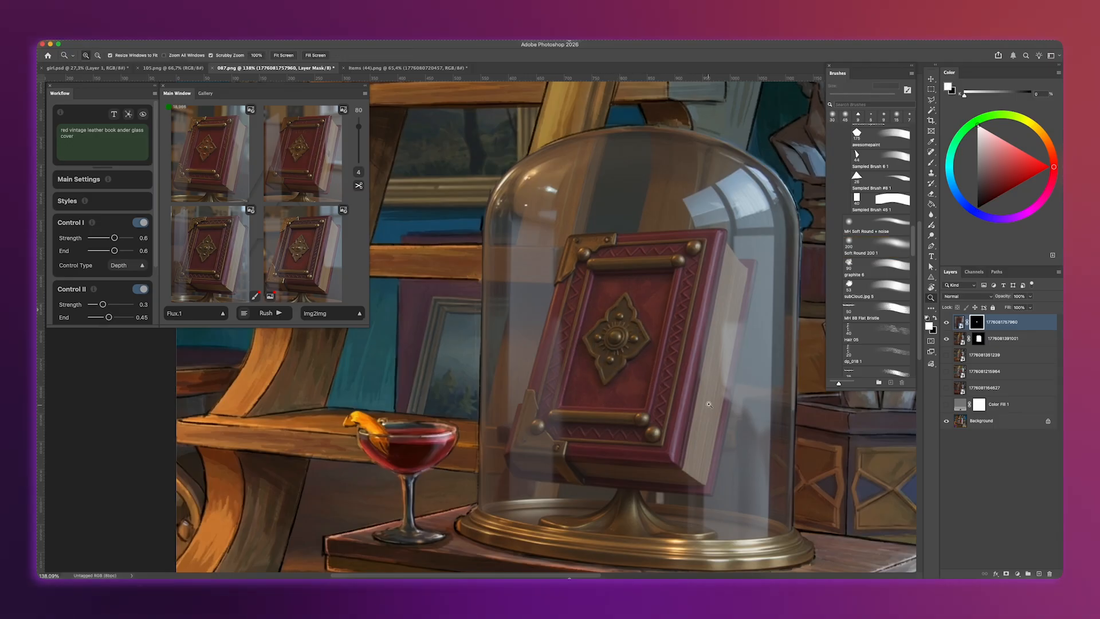
- Compare the refined book in Layer 1 with the original painting by hiding and showing the layer
scroll(765, 464, "down", 2)
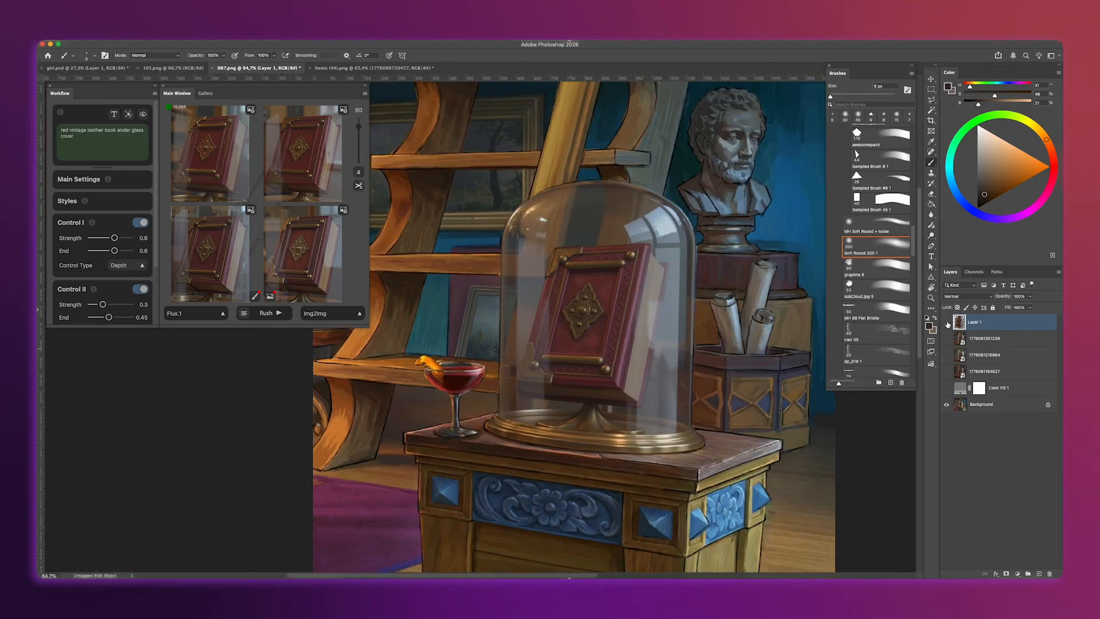
left_click(947, 324)
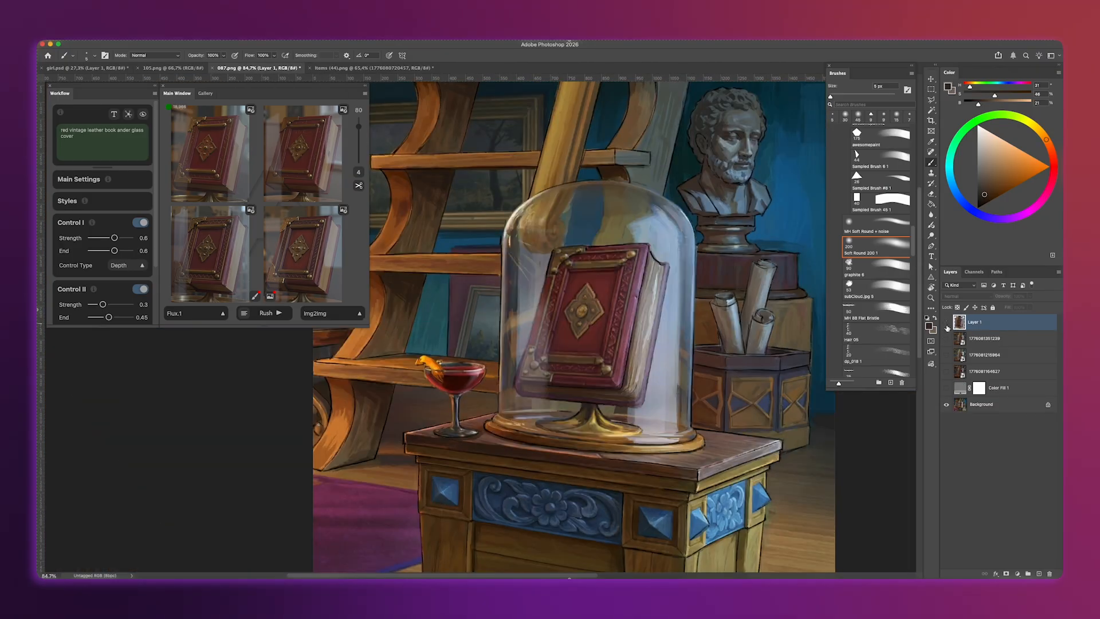
left_click(947, 324)
- Select the table area, generate it with the prompt "wooden vintage table" and preview the result
left_click_drag(453, 304, 802, 494)
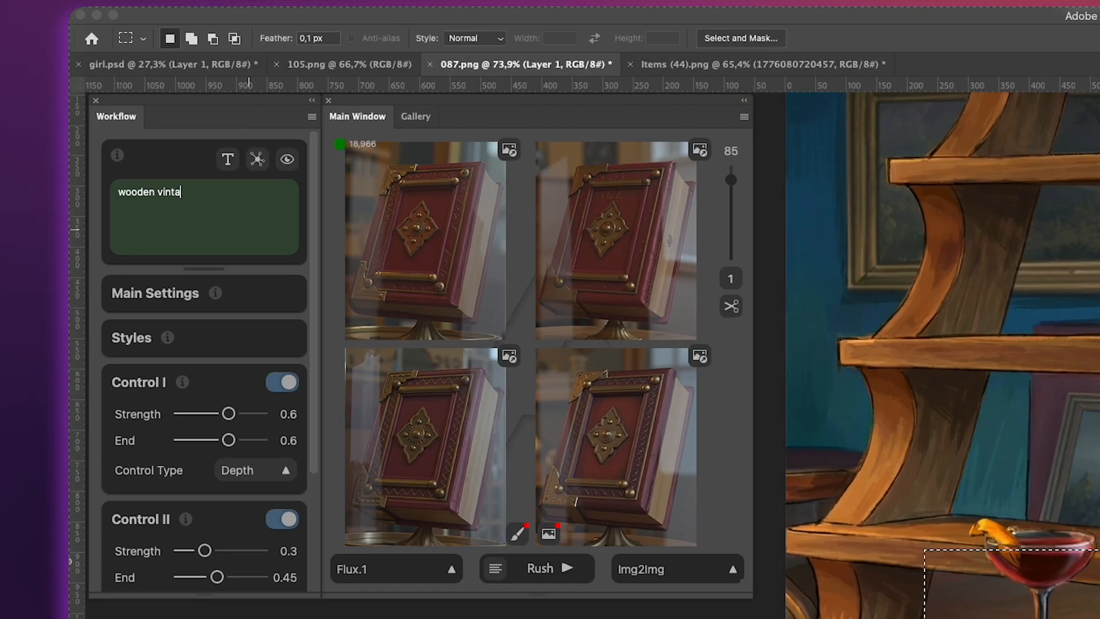
type("ge table")
left_click(565, 569)
left_click(555, 376)
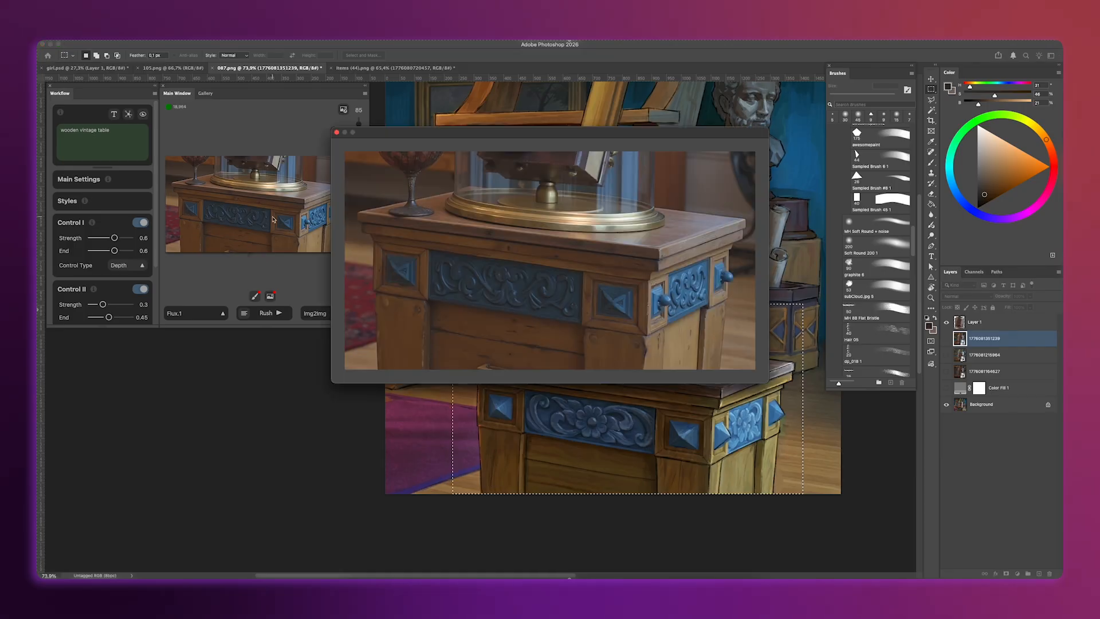
- Set Control II's end to 0.4, generate the selected table carving with the prompt "floral wood carving" and place the upper-left variation
left_click_drag(108, 317, 105, 319)
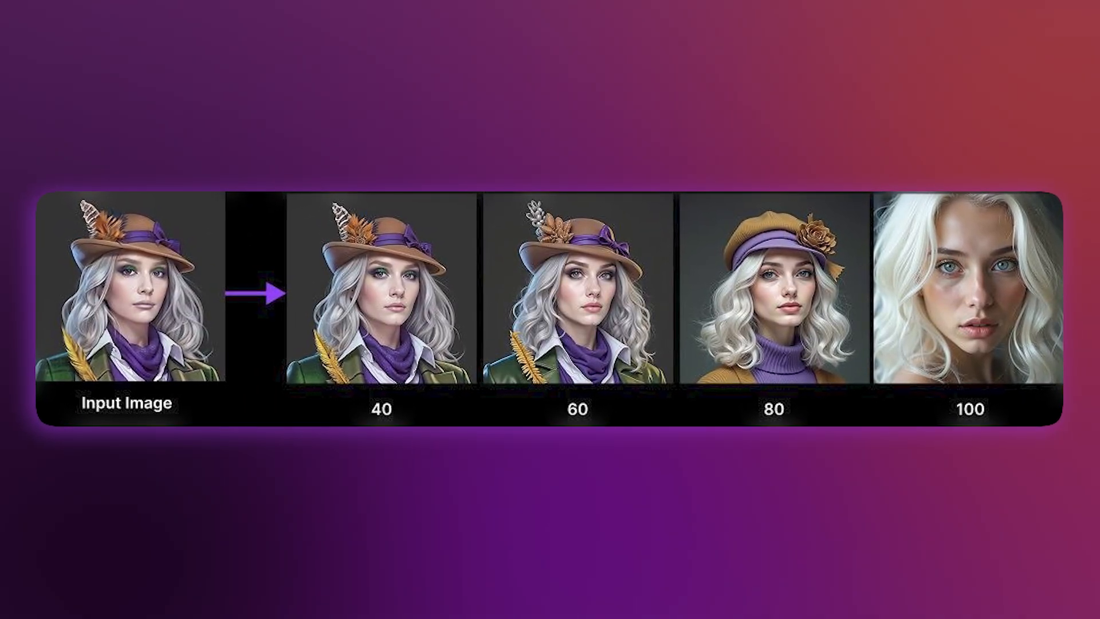
left_click_drag(746, 473, 775, 463)
left_click_drag(61, 130, 148, 131)
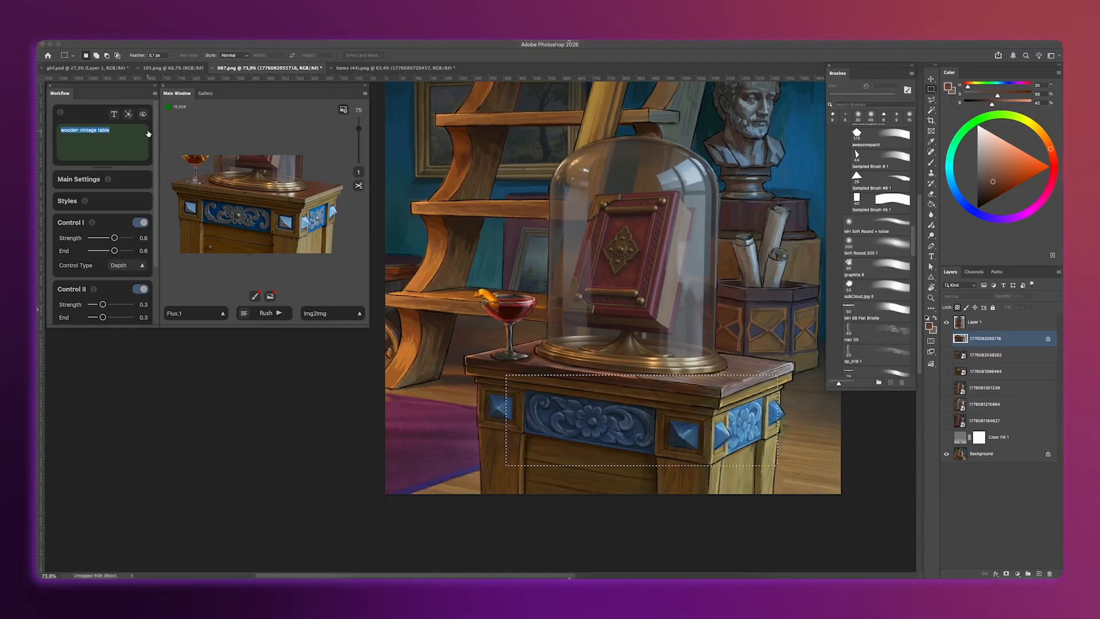
type("floral wood carving")
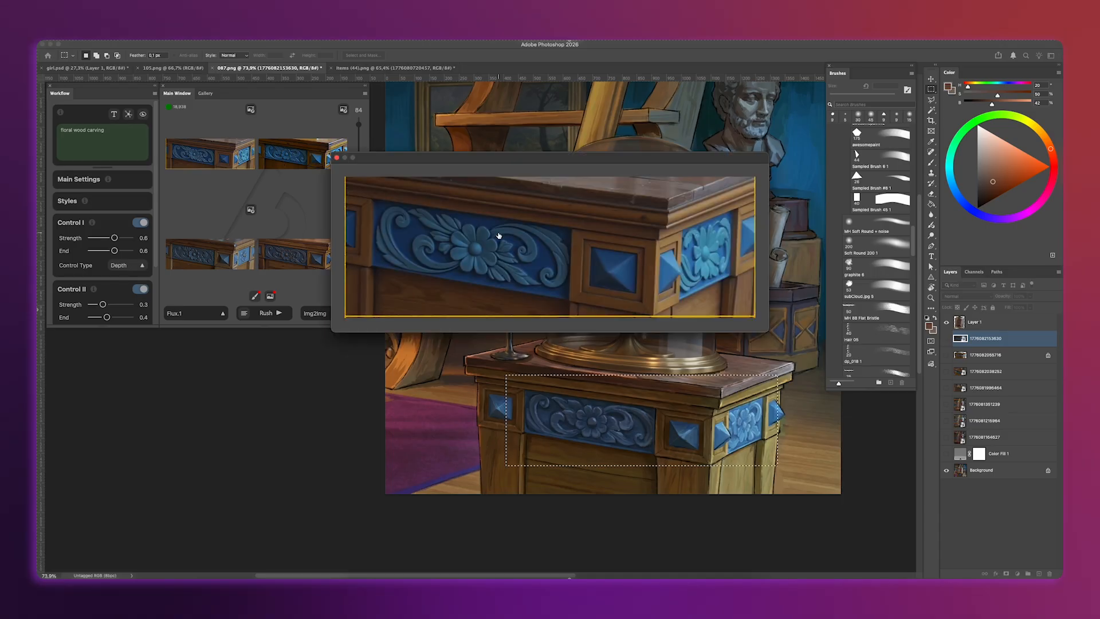
left_click(251, 109)
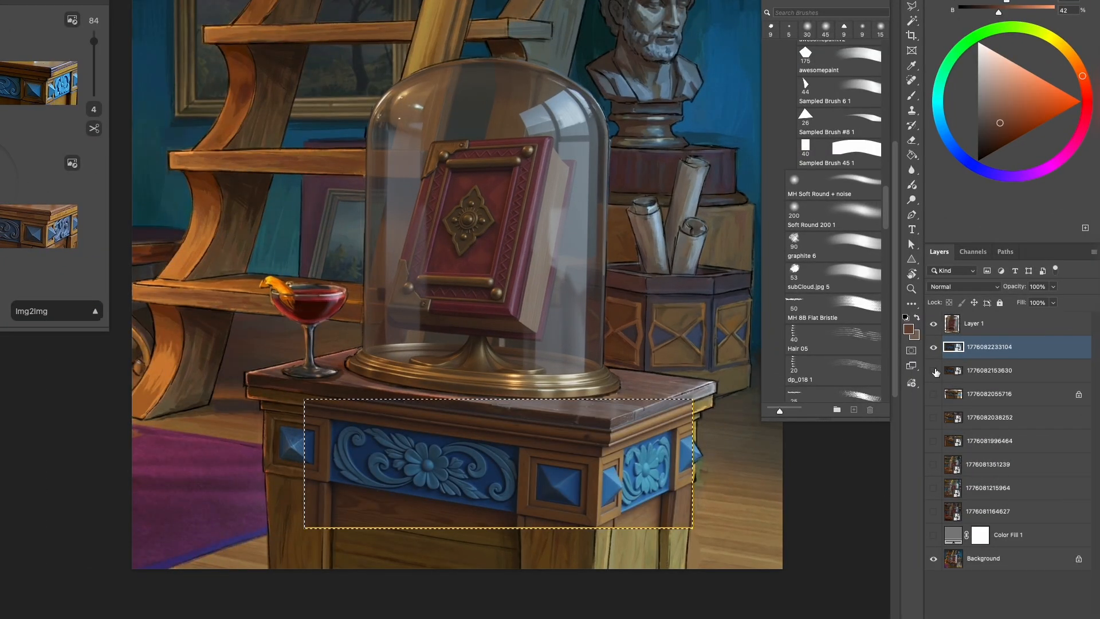
- Compare the carving layers, leaving the newest one hidden and the two beneath it shown
left_click(934, 370)
left_click(934, 370)
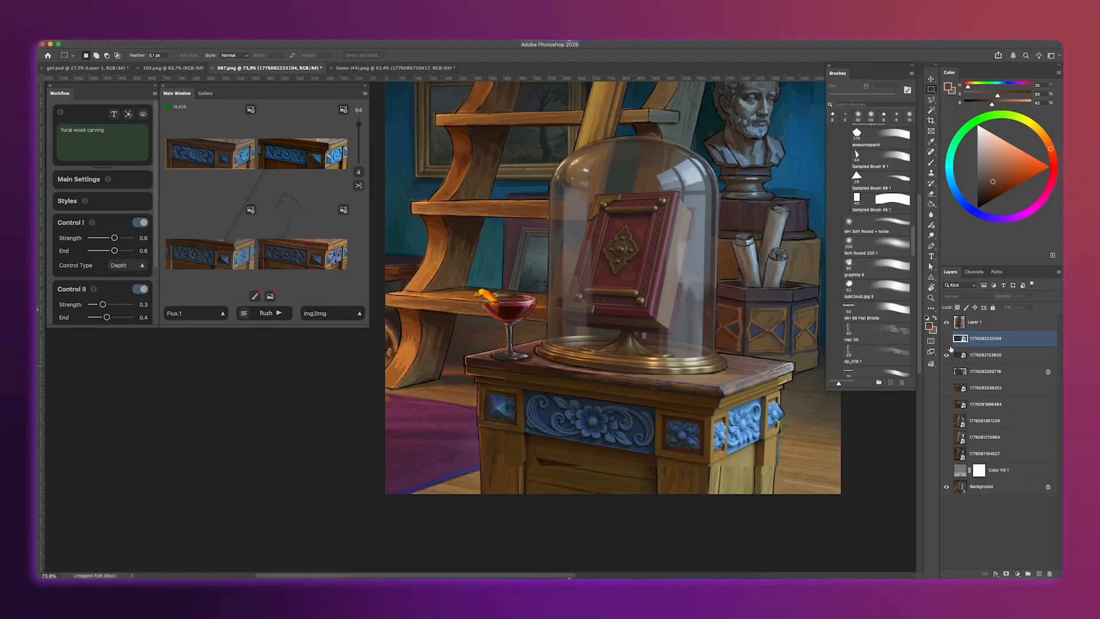
left_click(945, 372)
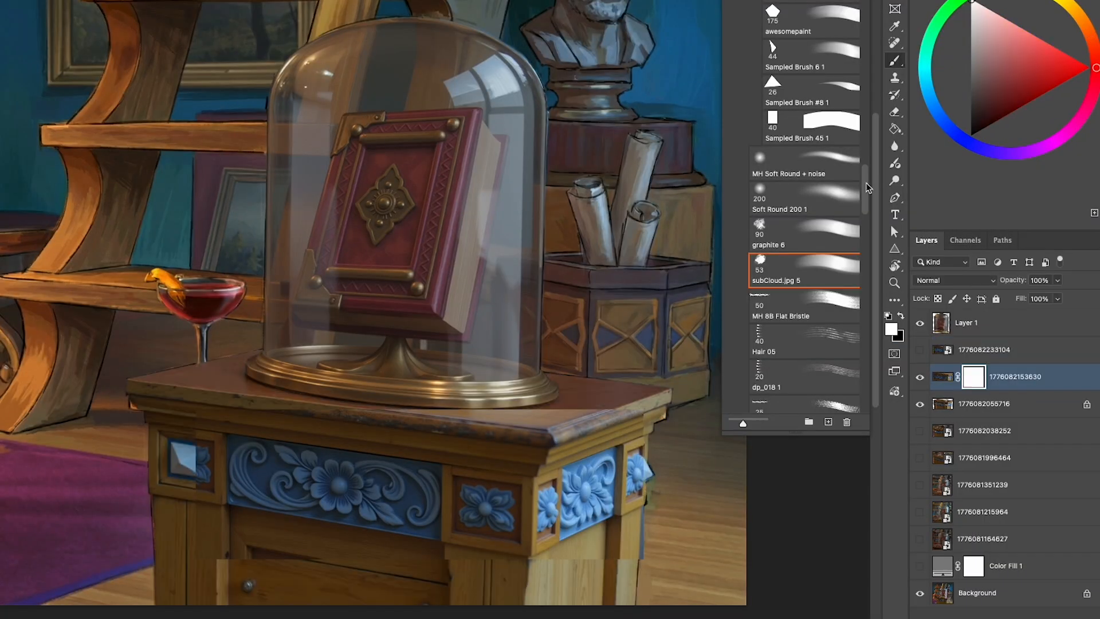
- Paint on the upper visible carving layer's mask around the table's gems with Painter-Like Brush!! - JtJ to blend in the layer beneath
left_click_drag(914, 241, 913, 269)
left_click(832, 303)
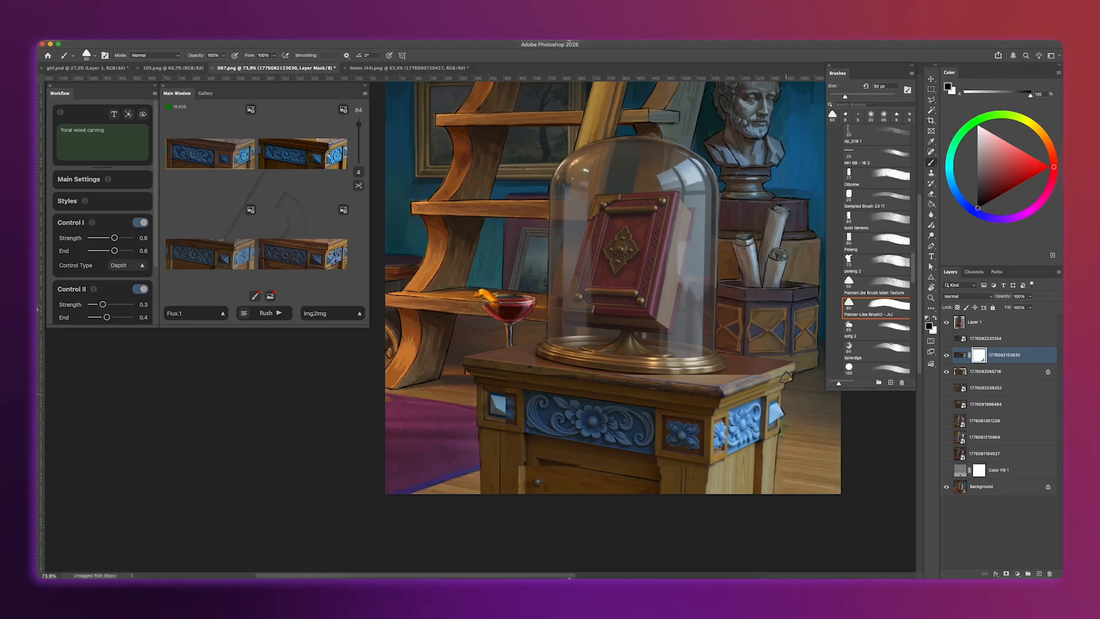
left_click_drag(786, 377, 720, 436)
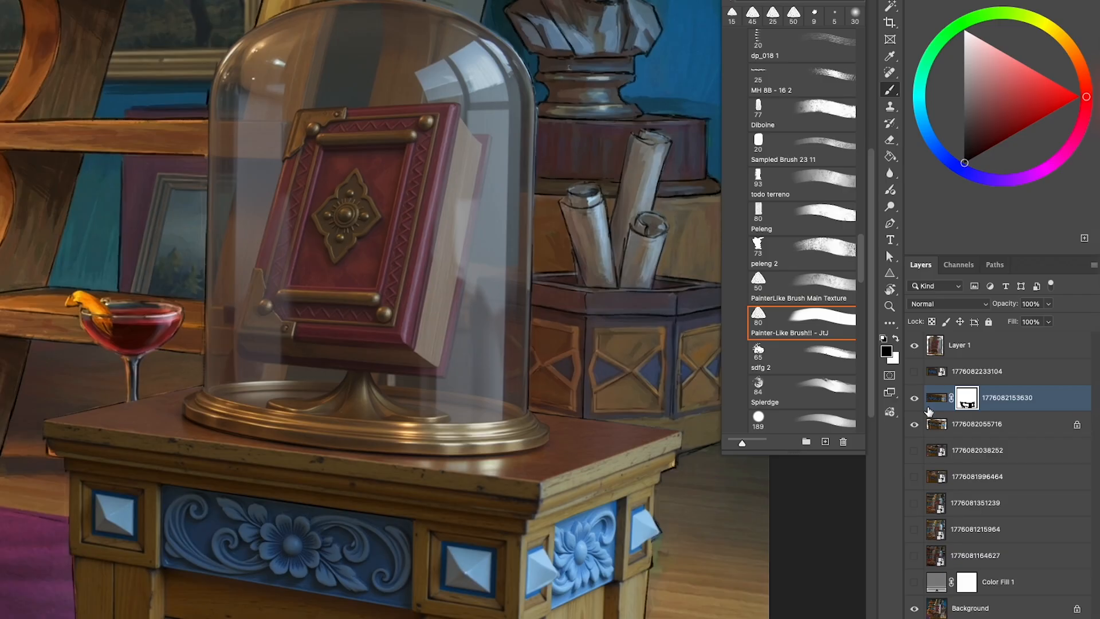
- Compare the blended book and table layers with the original painting by toggling their visibility
left_click(915, 347)
left_click(915, 346)
left_click(915, 399)
left_click(916, 400)
left_click(915, 400)
left_click(915, 399)
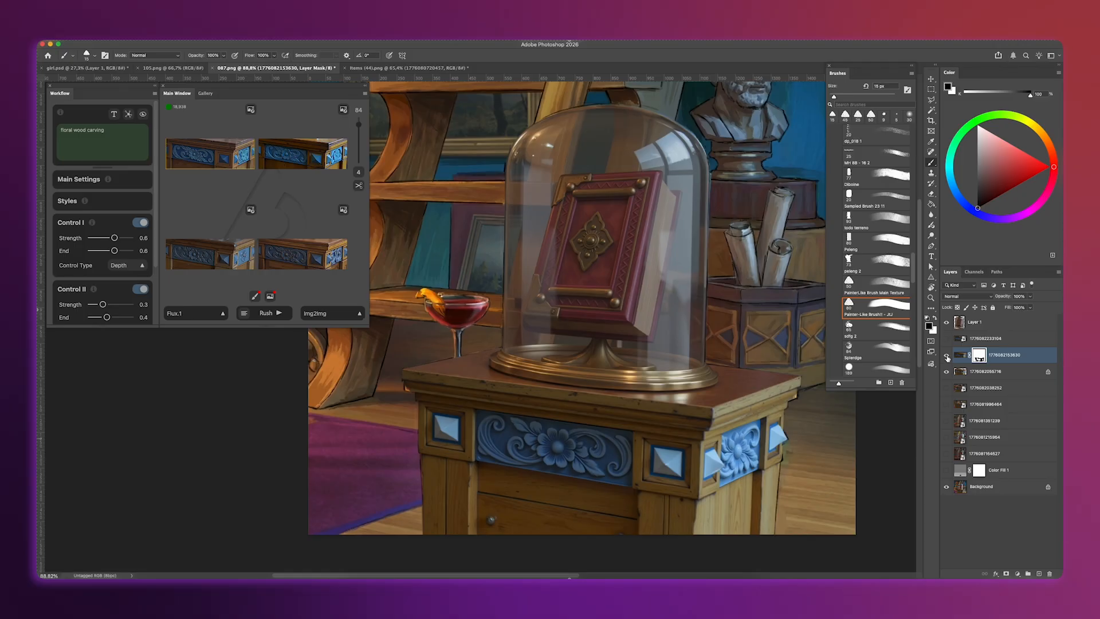
left_click(946, 355)
left_click(947, 356)
left_click(961, 356)
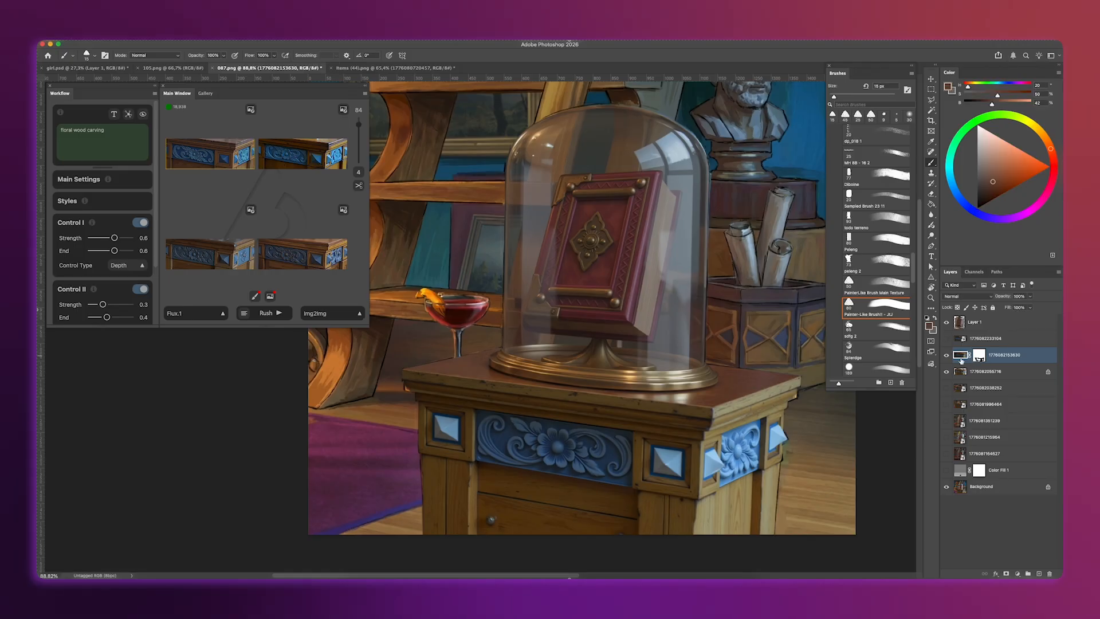
left_click(946, 355)
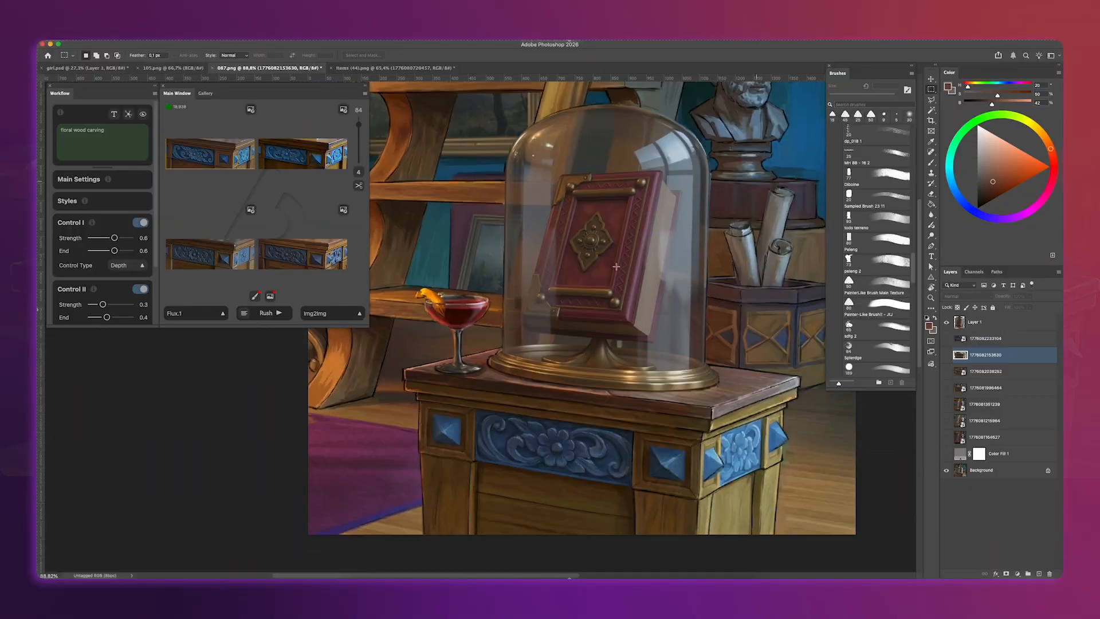
- Generate four variations of the selected cocktail glass with the prompt "glass with drink and orange" and Control II's end at 0.3
type("glass with drink and orange")
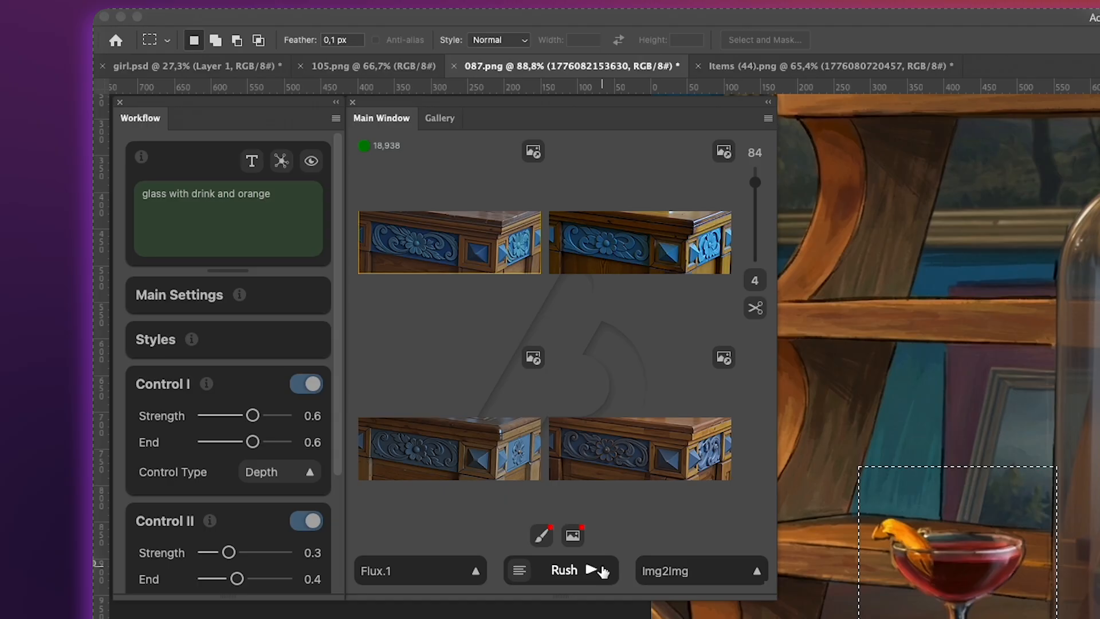
left_click(603, 572)
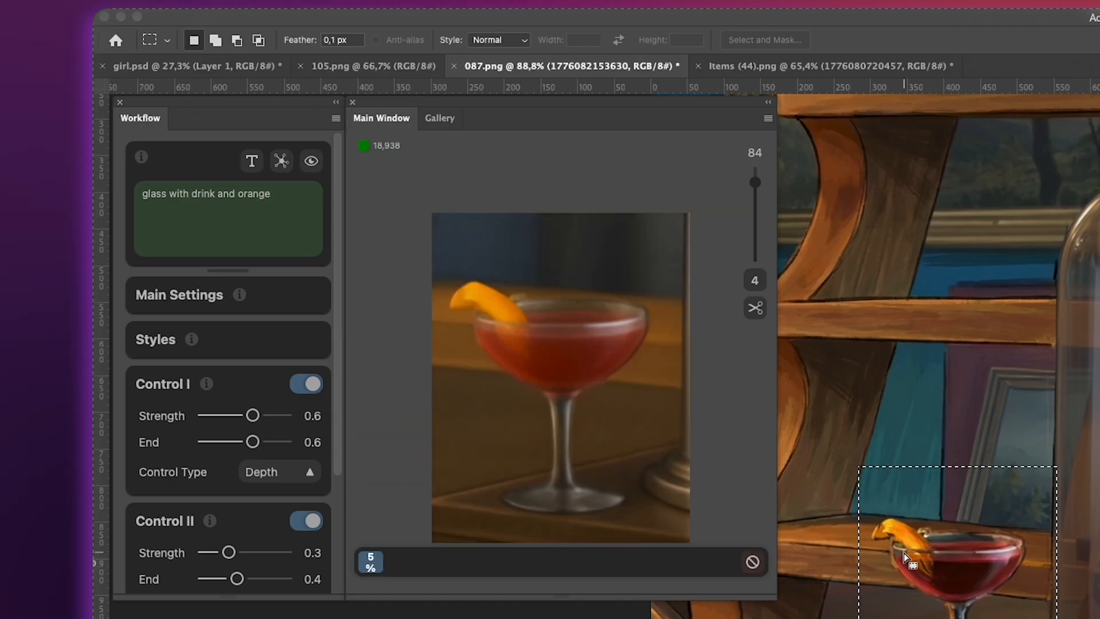
scroll(275, 504, "down", 3)
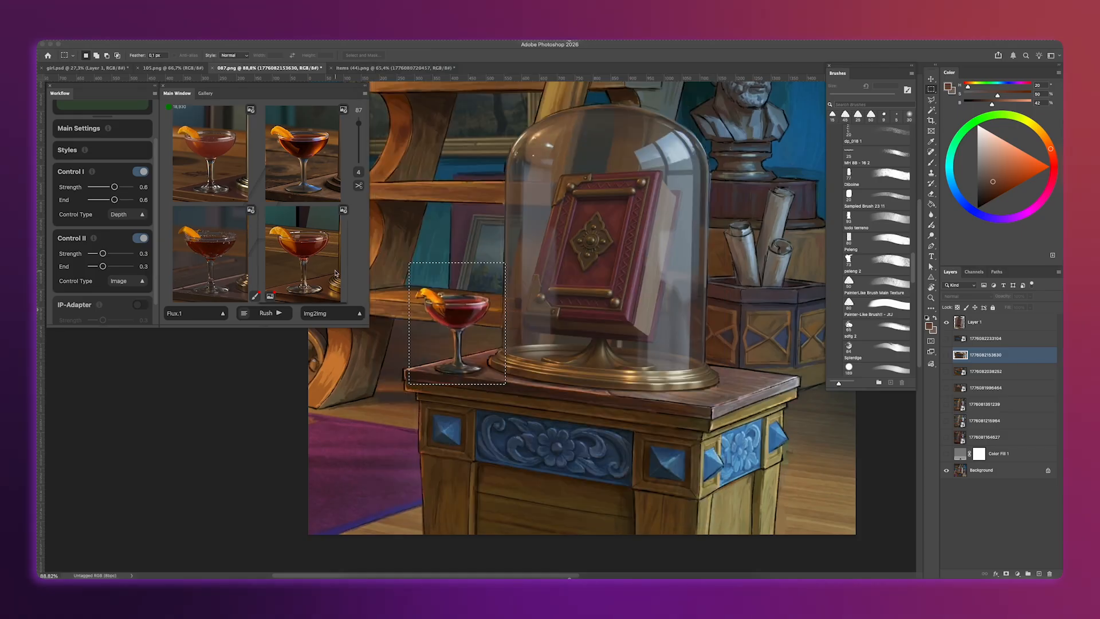
- Place the lower-right cocktail variation in the painting and generate another set of variations
left_click(335, 273)
left_click(503, 295)
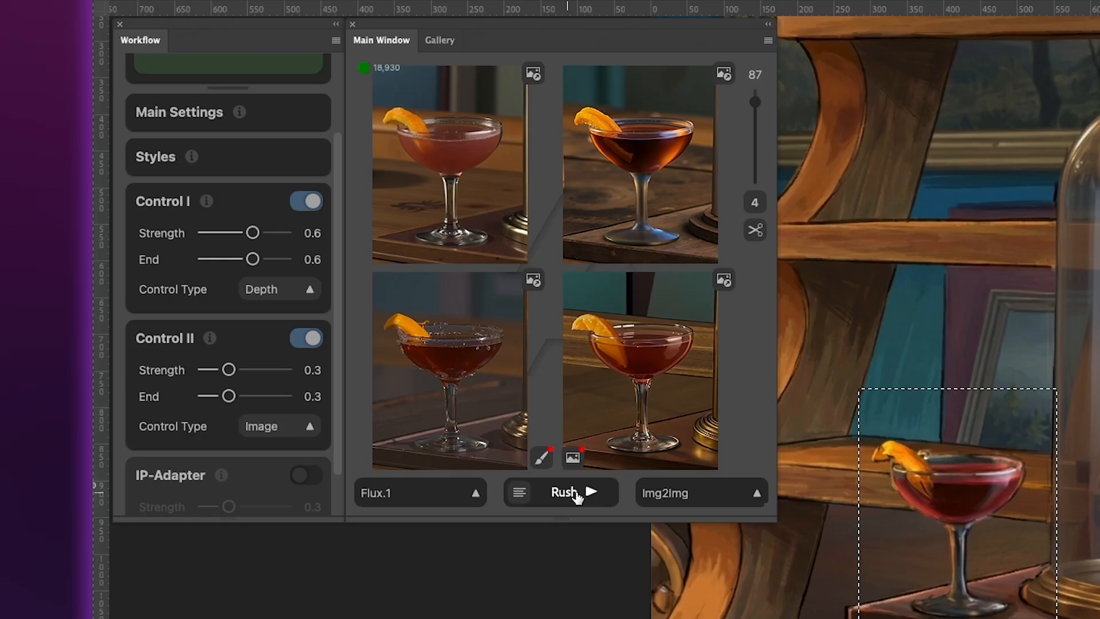
left_click(268, 313)
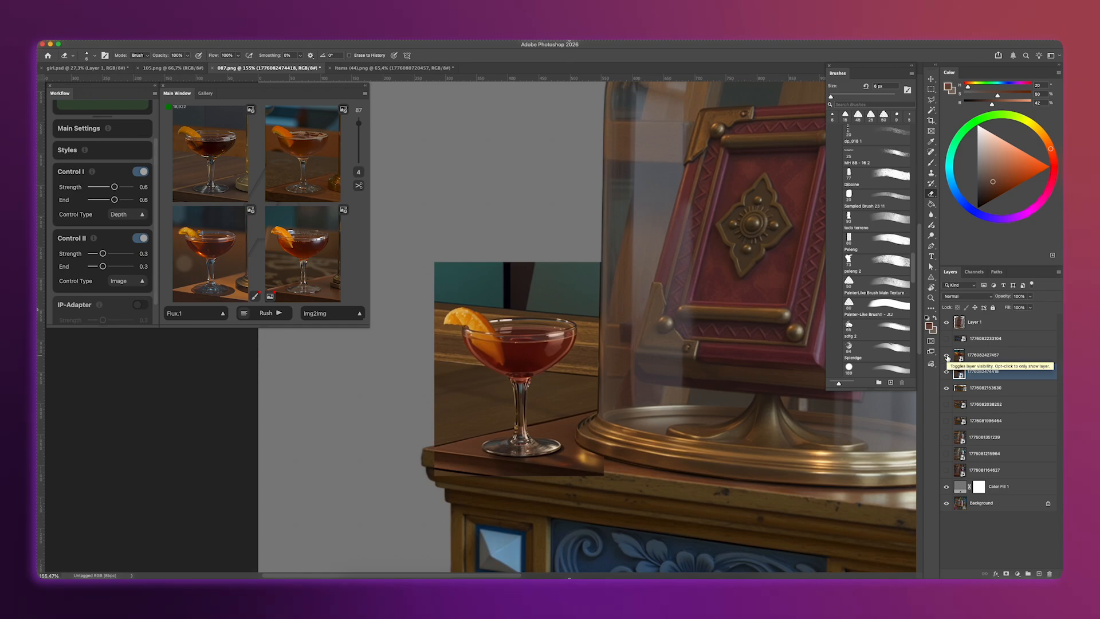
- Replace the red cocktail with the cut-out darker variation and touch it up on a clipped Hard Light layer with Soft Round 200 1
left_click(947, 356)
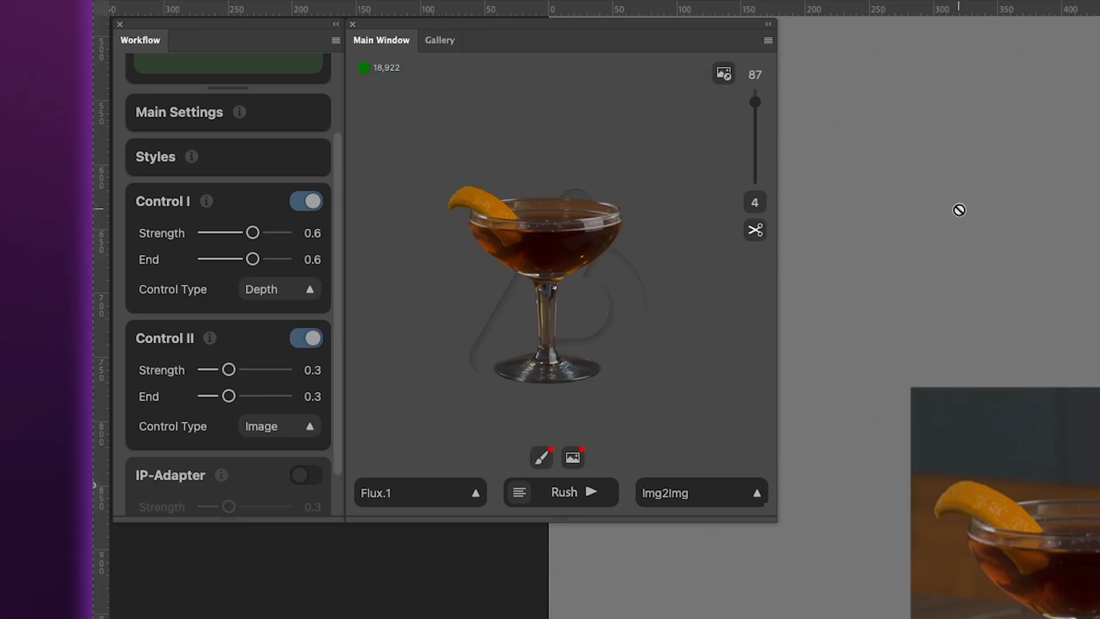
scroll(873, 217, "up", 5)
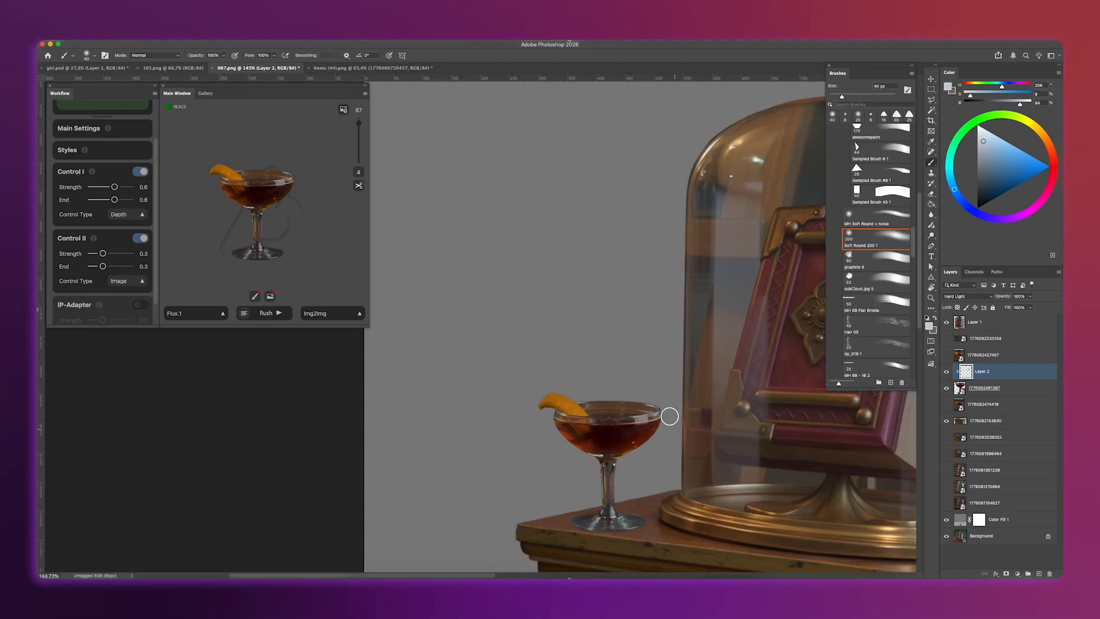
left_click(599, 368, "alt")
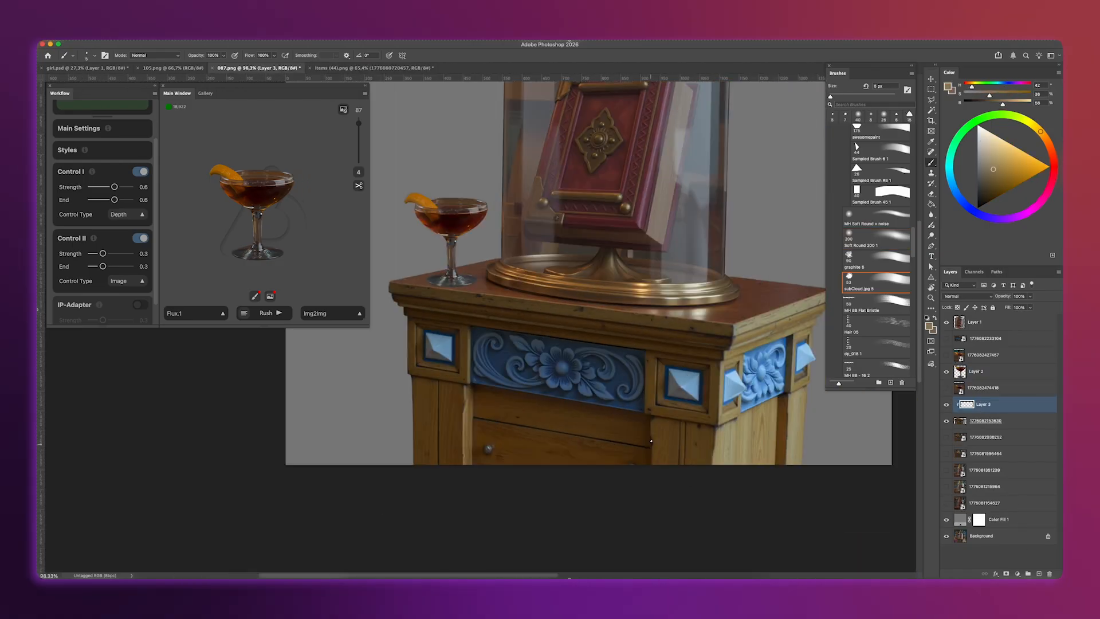
- Paint touch-ups over the table's gems and wood on the layer clipped to the carving, using the subCloud.jpg 5 brush
scroll(607, 284, "up", 3)
left_click(705, 366, "alt")
left_click(682, 372, "alt")
scroll(659, 367, "up", 2)
left_click_drag(355, 367, 573, 384)
left_click_drag(737, 486, 828, 441)
left_click(827, 441, "alt")
left_click(761, 474, "alt")
left_click_drag(688, 440, 600, 436)
scroll(600, 435, "down", 5)
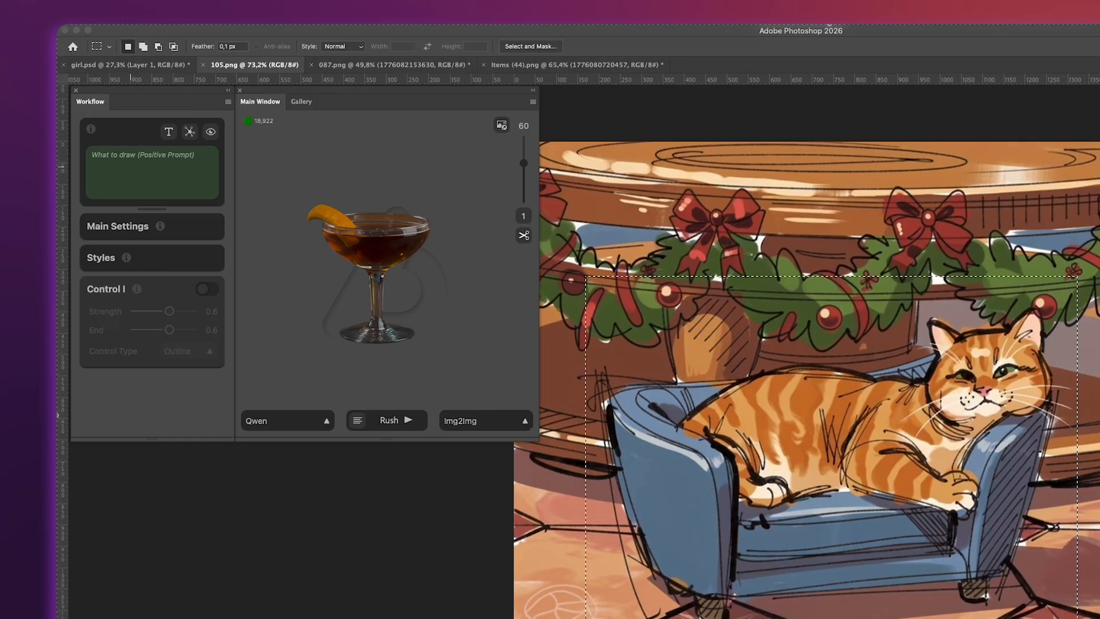
- In 105.png, generate the selected cat with the prompt "cat laying on the mini blue couch, cartoon 3d style" and Control I enabled as Outline
type("cat laying ")
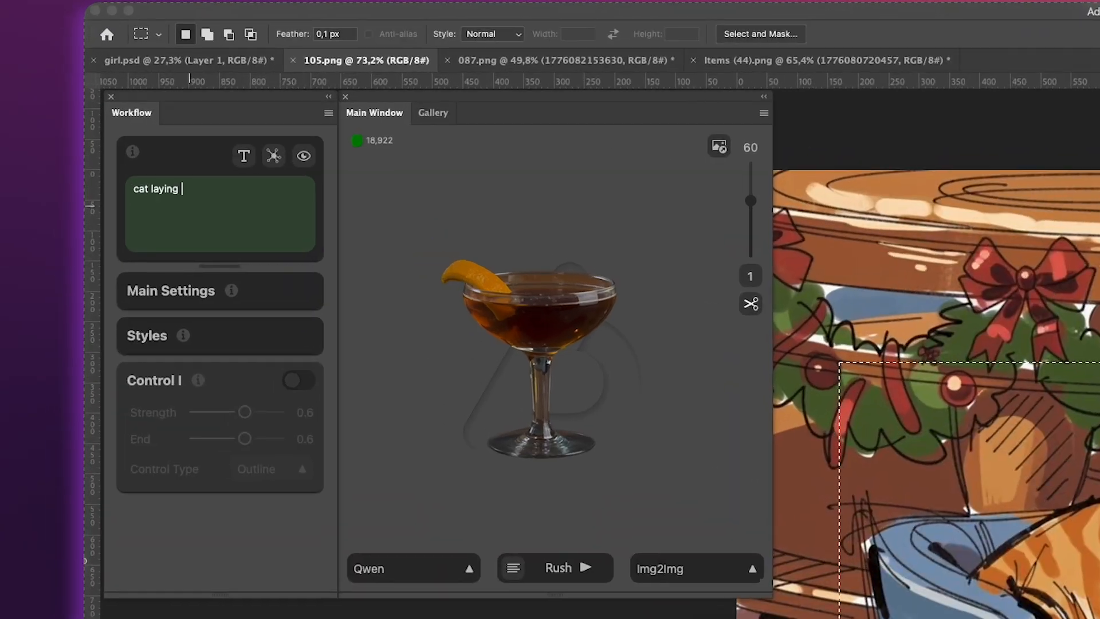
type("on the mini blue couch, cartoon 3d style")
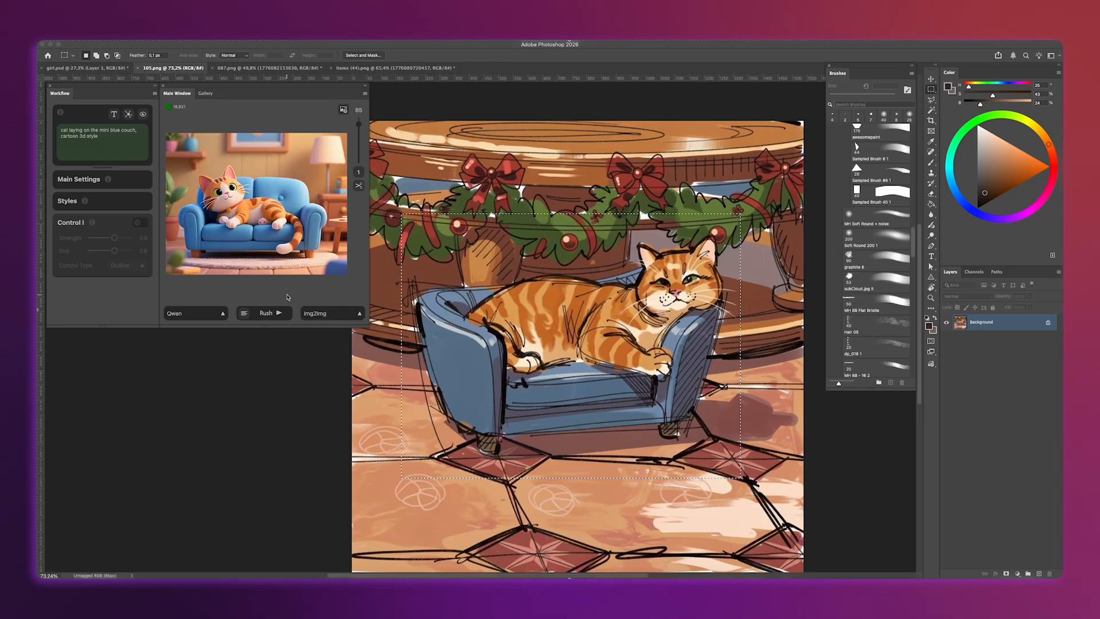
left_click(299, 380)
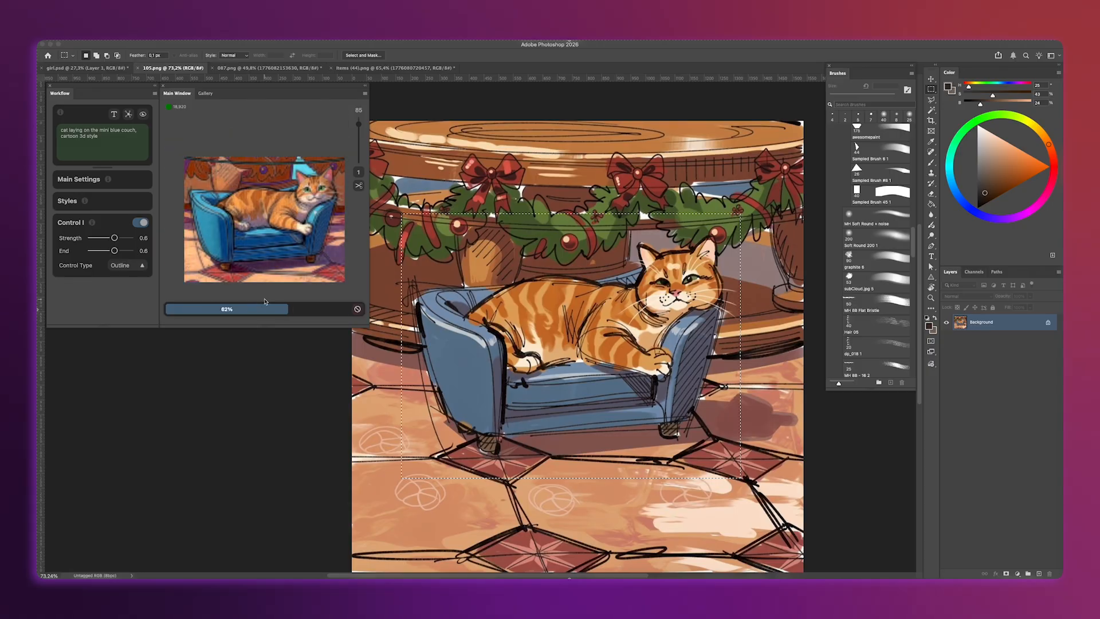
- Set Control I's type to Depth and the number of variations to 4, and regenerate the cat on the couch
left_click(266, 467)
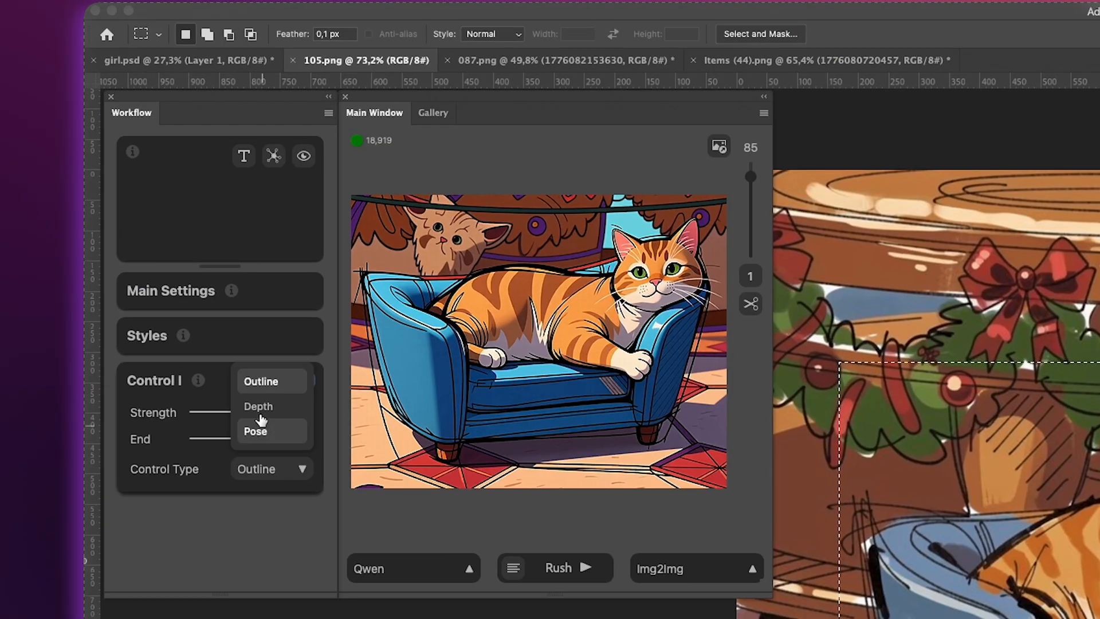
left_click(261, 413)
left_click(567, 567)
left_click(750, 276)
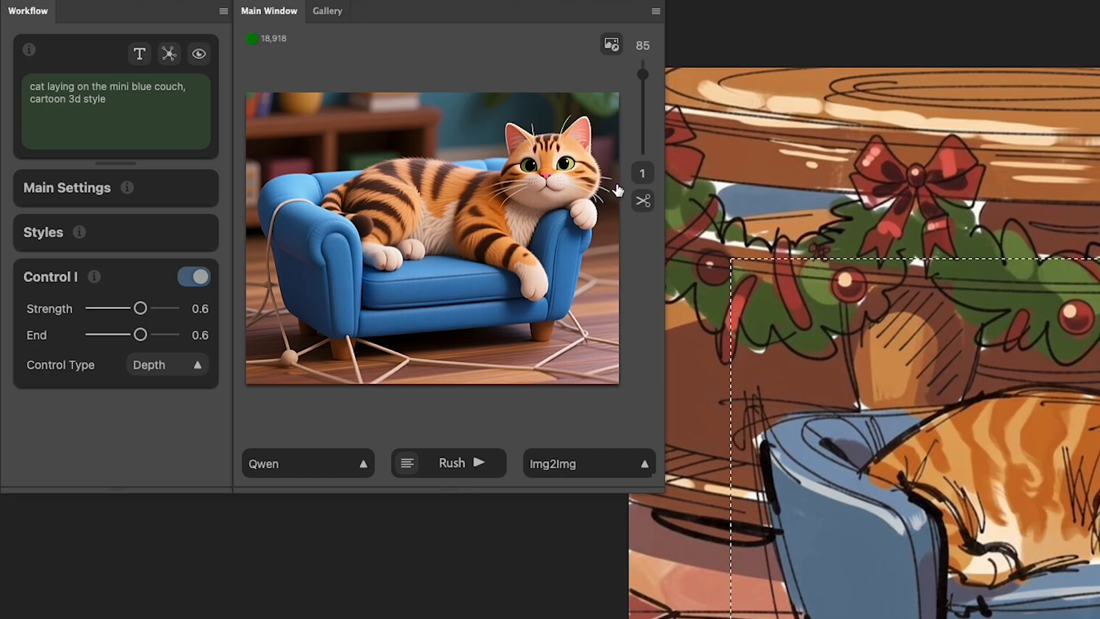
left_click(610, 174)
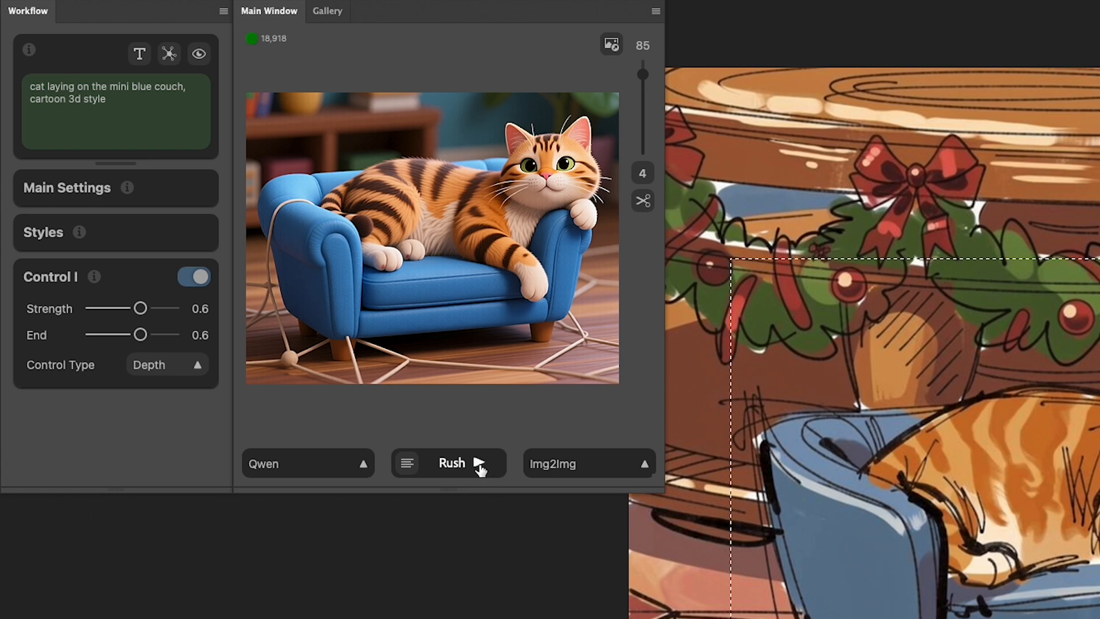
left_click(479, 463)
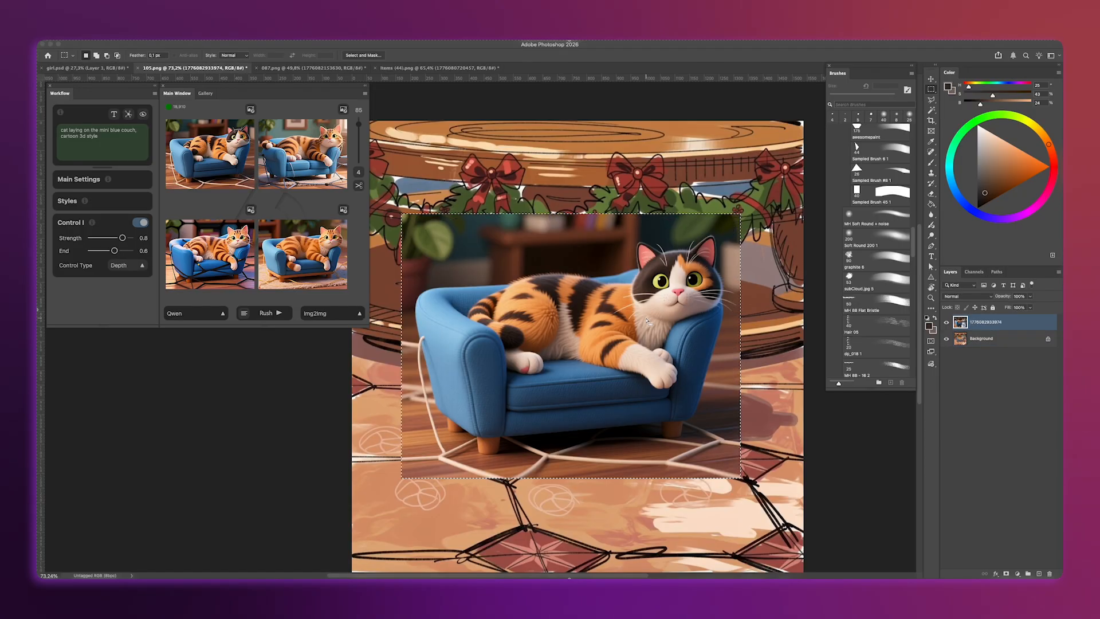
- Generate another four cat variations with Control I's strength at 0.8 and place the upper-right striped cat in the painting
left_click(288, 318)
left_click(281, 310)
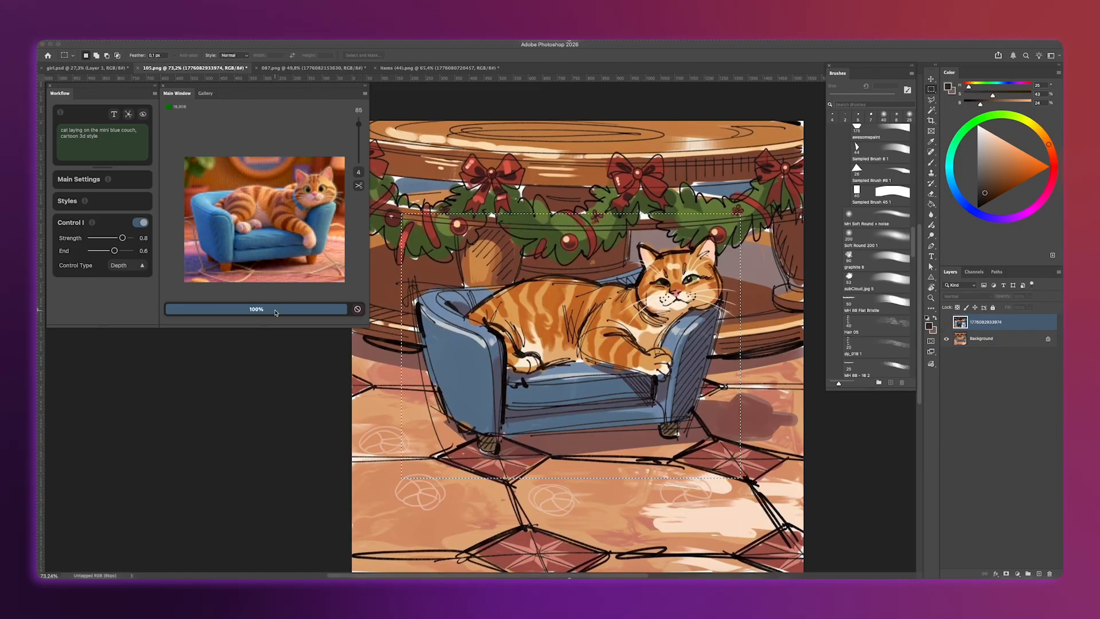
left_click(321, 163)
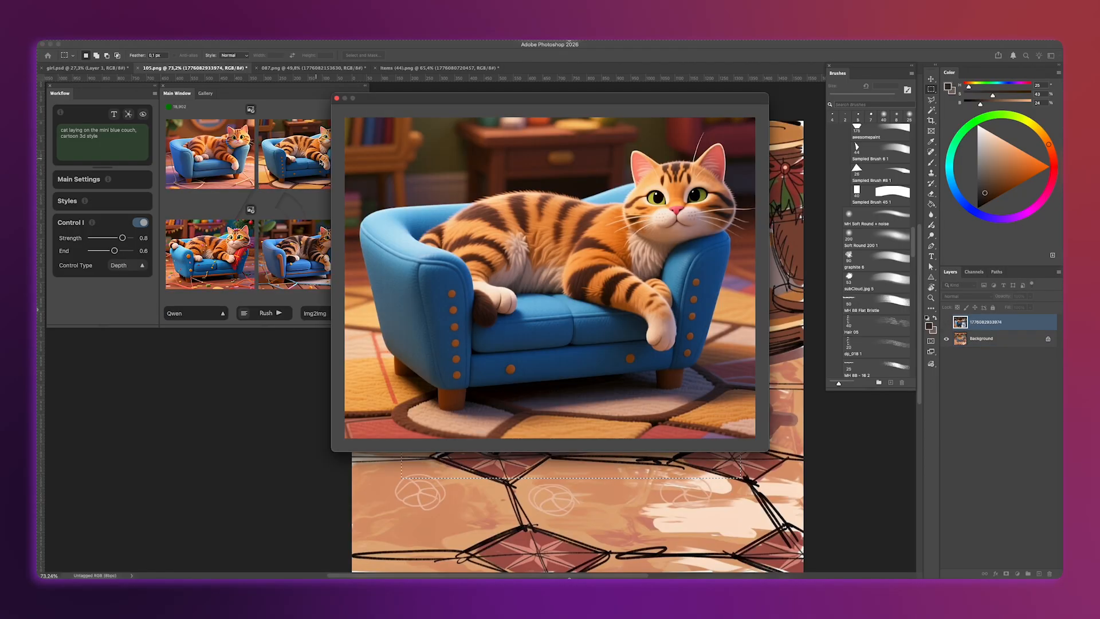
left_click(461, 181)
left_click(344, 110)
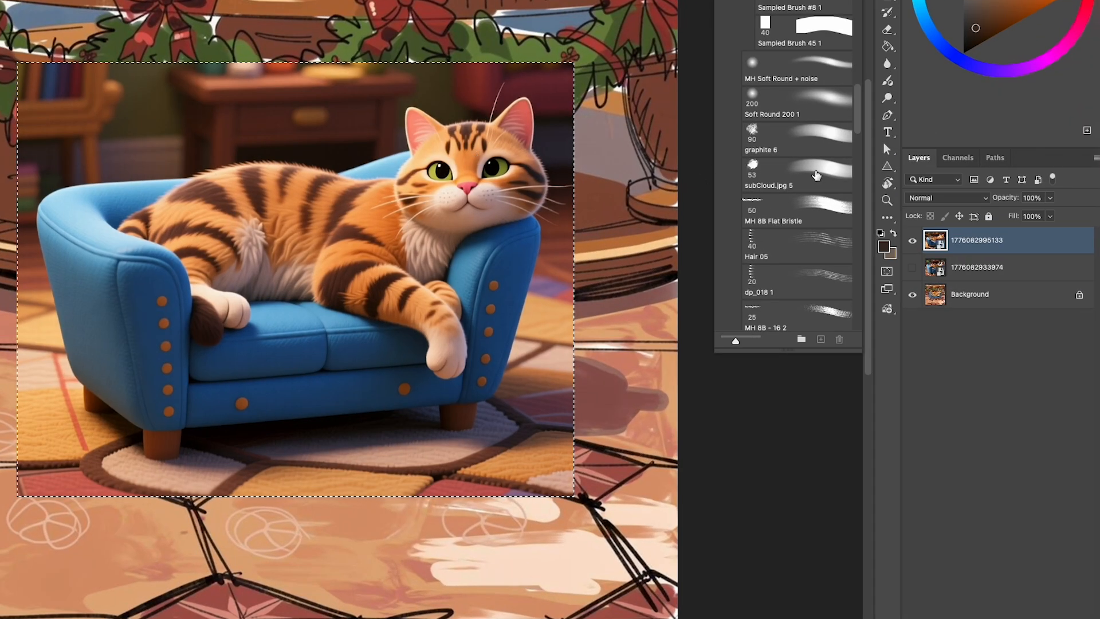
- Cut the calico cat variation out of its background and arrange the cut-out directly beneath the striped cat layer
left_click(947, 322)
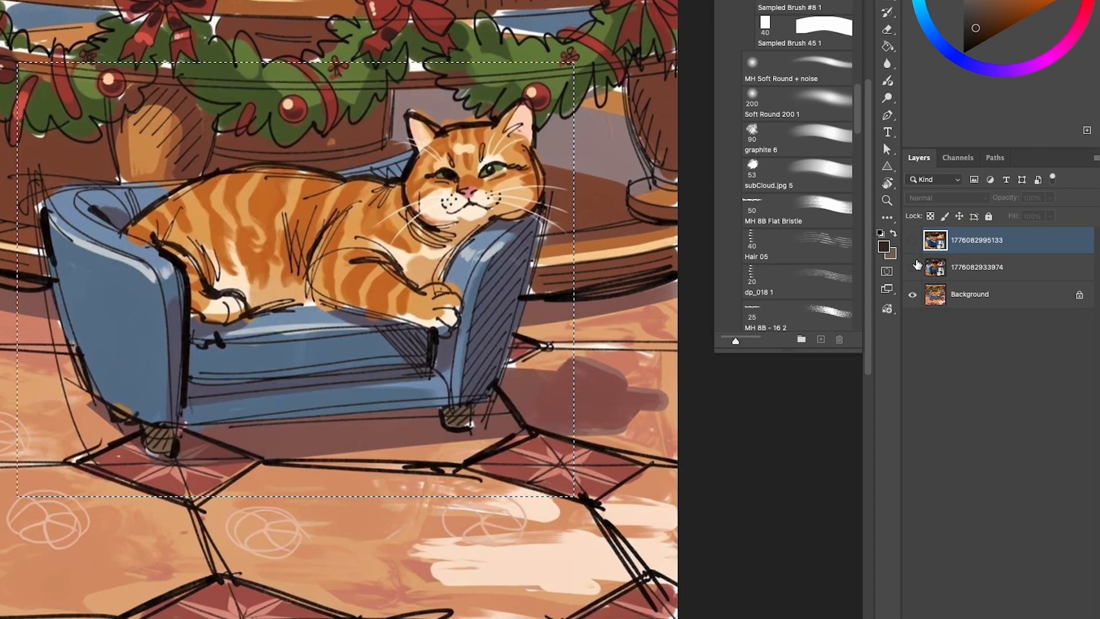
left_click(912, 267)
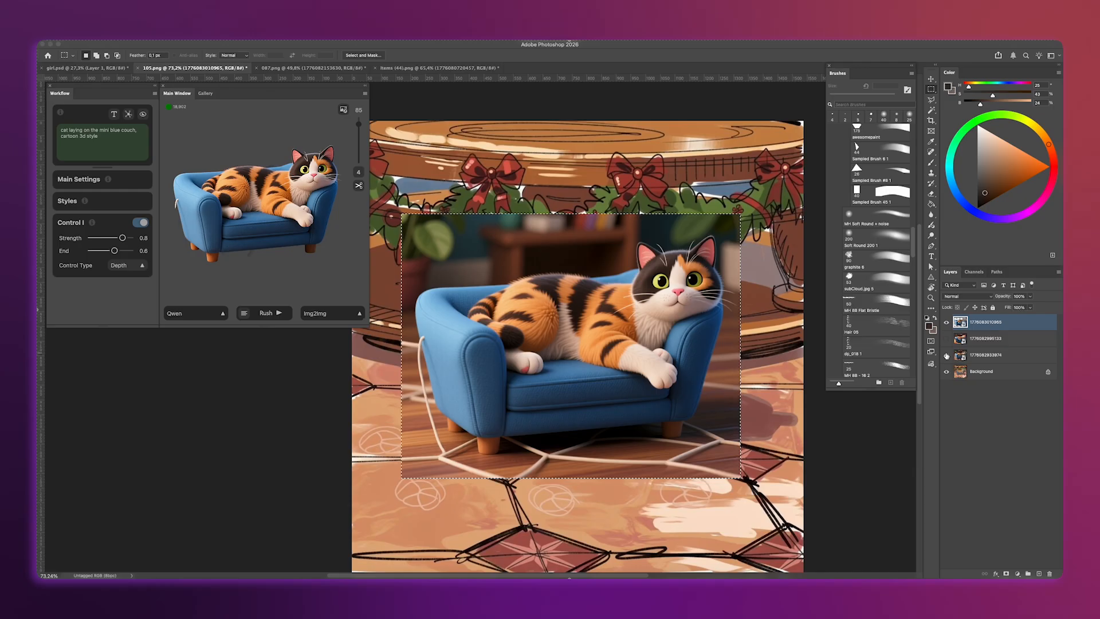
left_click(947, 355)
left_click_drag(962, 322, 960, 344)
left_click(947, 323)
left_click(968, 322)
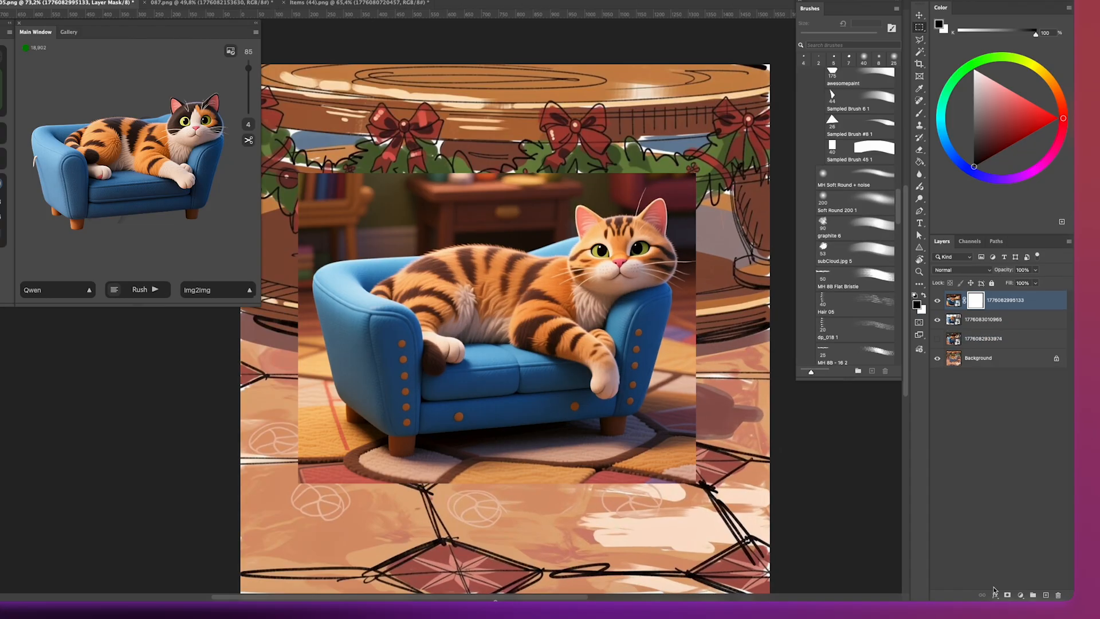
- Add a black mask to the striped cat layer and paint on it to reveal the striped head over the calico cat
left_click(1006, 573, "alt")
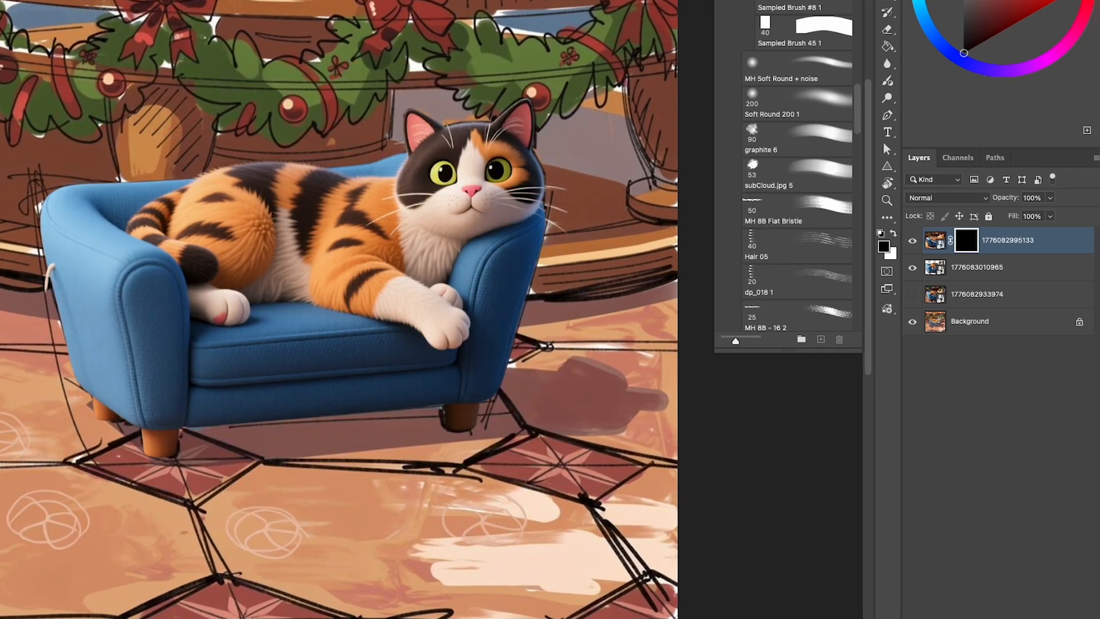
key("b")
left_click(832, 107)
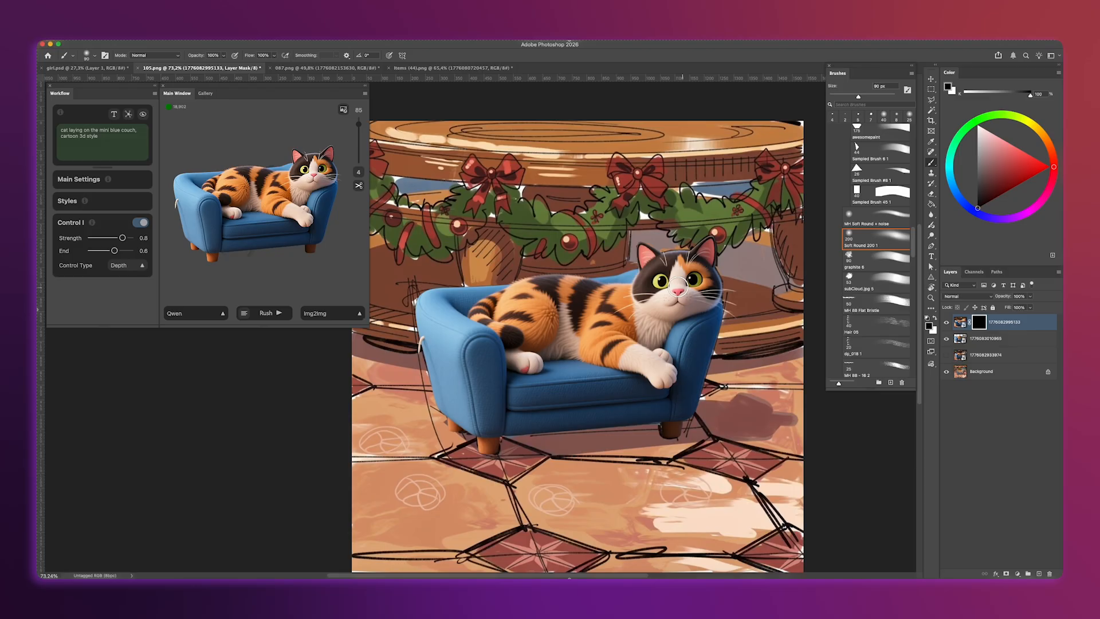
left_click_drag(682, 281, 658, 288)
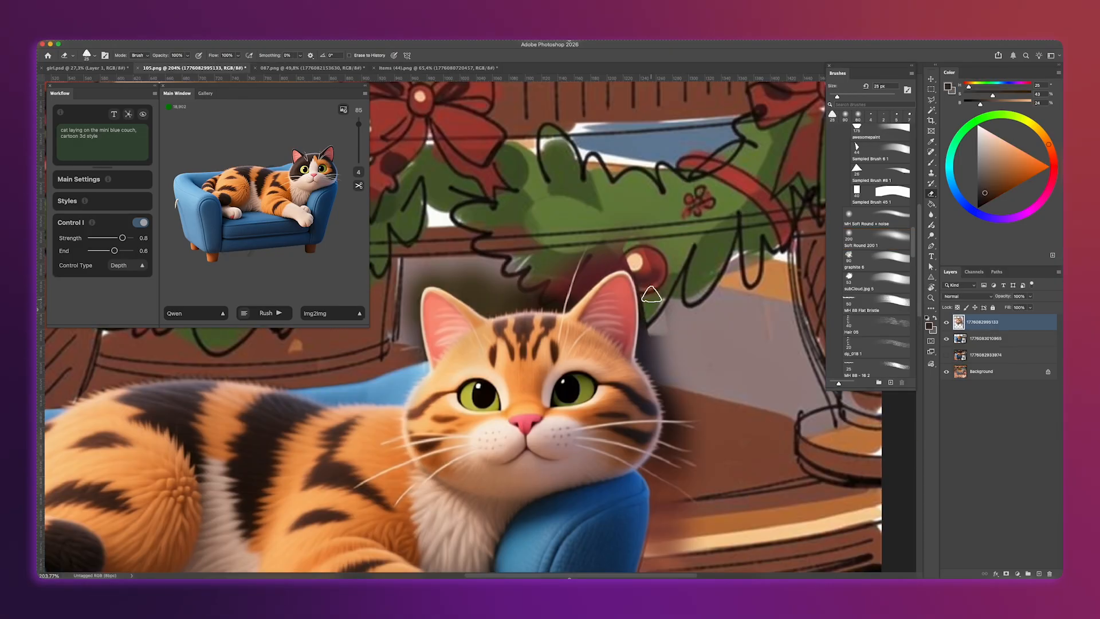
left_click_drag(667, 344, 654, 493)
- Clean up the edges of the combined cat and couch with the Eraser and the Soft Round 200 1 brush
scroll(652, 491, "down", 2)
scroll(652, 491, "up", 3)
scroll(615, 372, "left", 3)
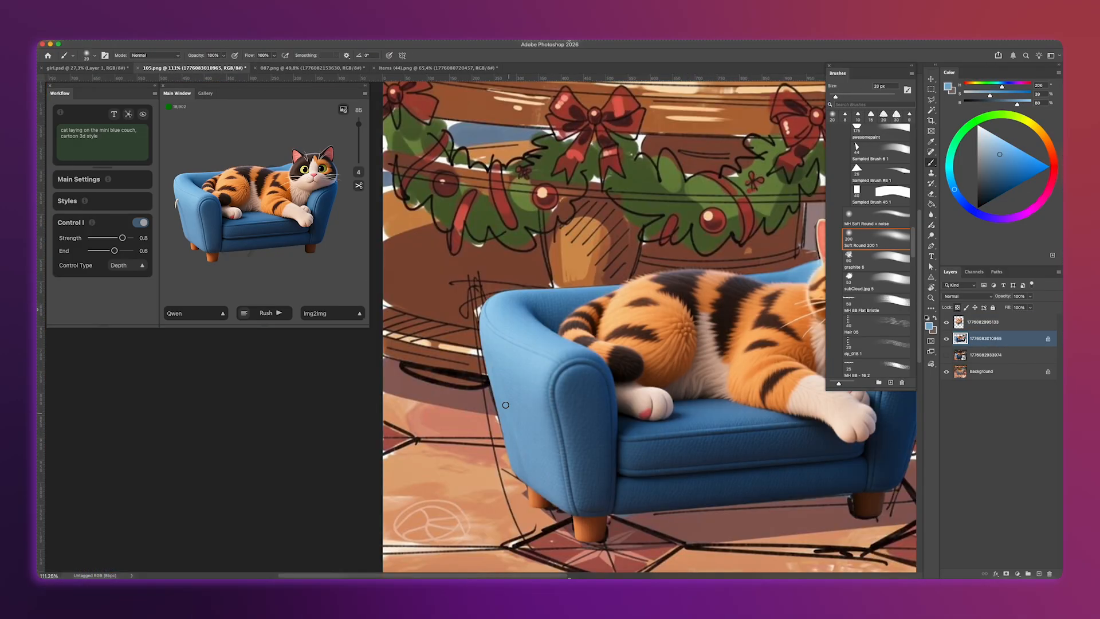
left_click_drag(508, 405, 166, 467)
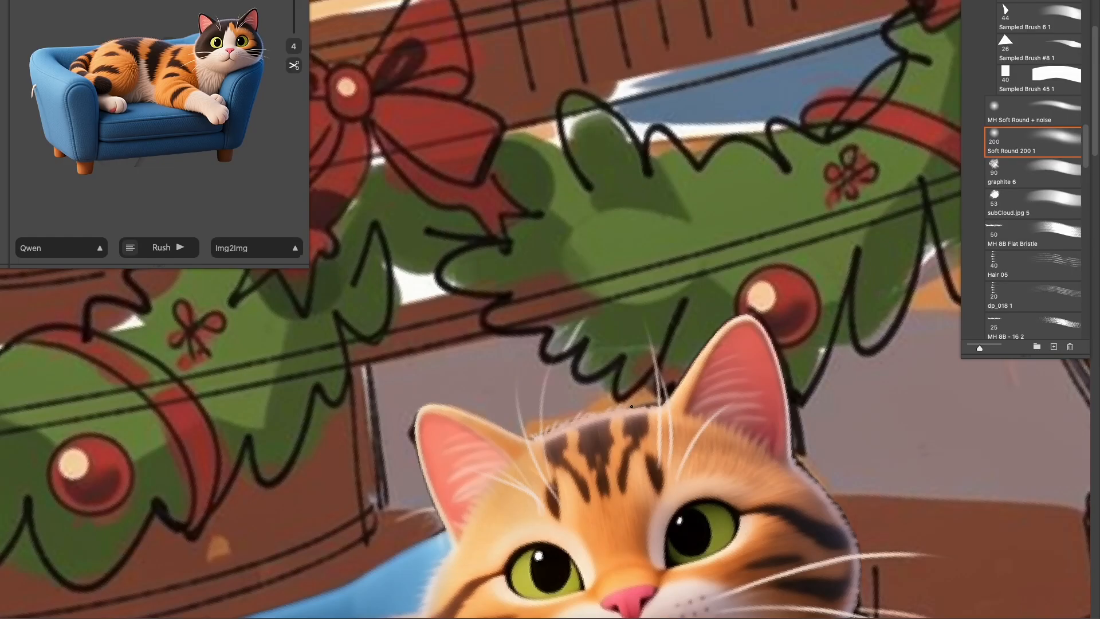
left_click_drag(859, 458, 756, 453)
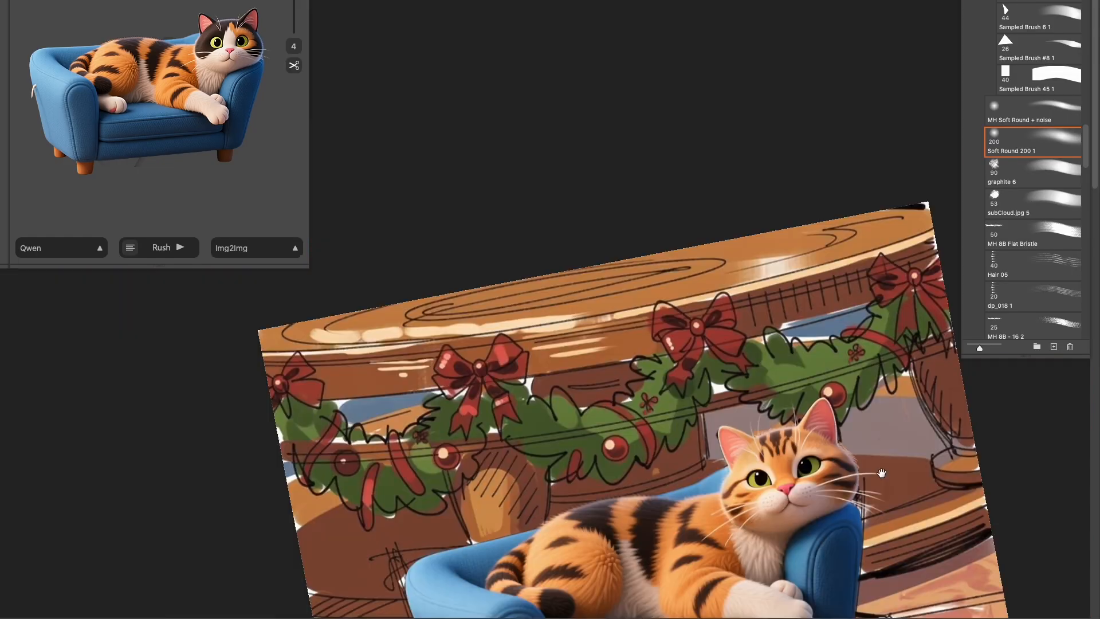
key("Escape")
left_click_drag(688, 401, 806, 333)
mouse_move(825, 396)
left_mouse_down()
mouse_move(903, 395)
mouse_move(859, 395)
left_mouse_up()
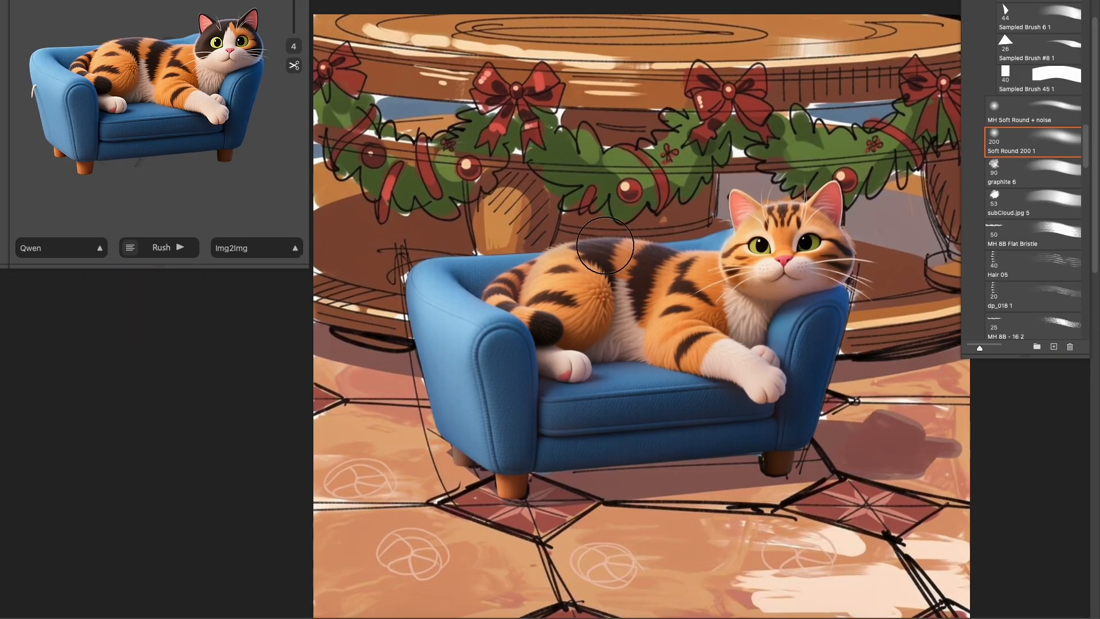
mouse_move(802, 344)
left_mouse_down()
mouse_move(739, 371)
mouse_move(813, 413)
left_mouse_up()
left_click_drag(665, 358, 866, 363)
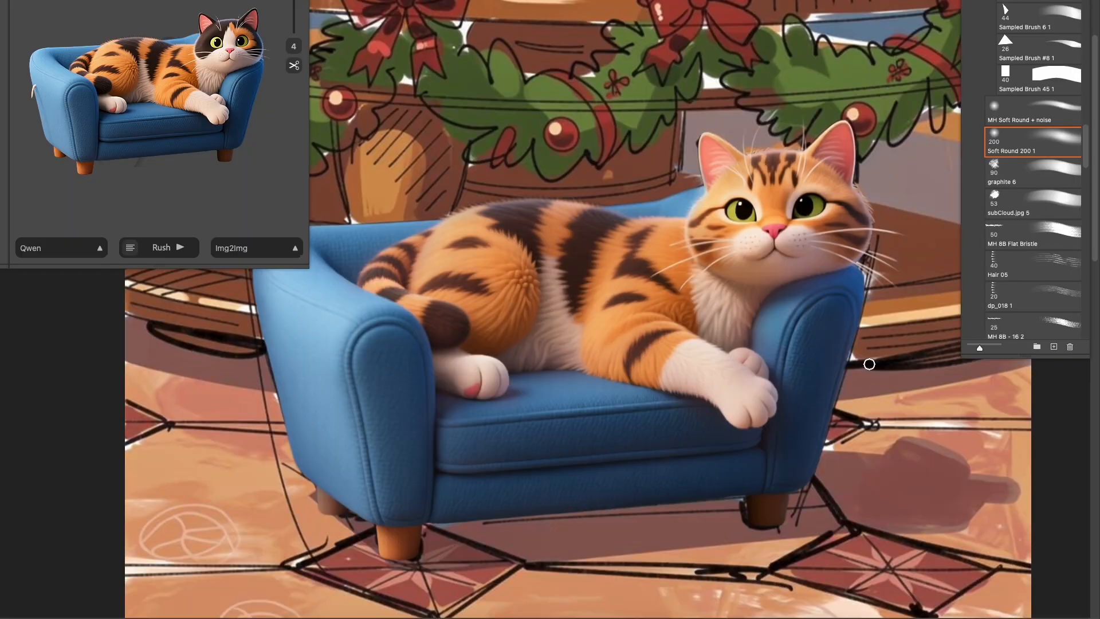
left_click_drag(275, 269, 383, 311)
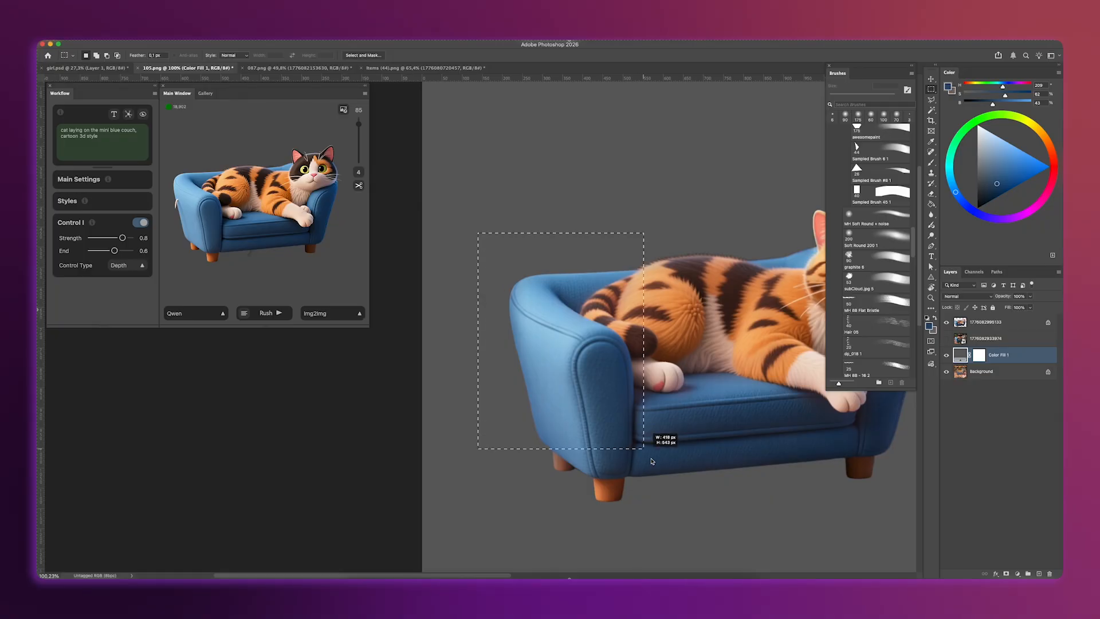
- Generate the selected couch part with Flux.1, Control I and II enabled and the prompt "cartoon leather blue texture, couch", and raise the variation slider
left_click(195, 313)
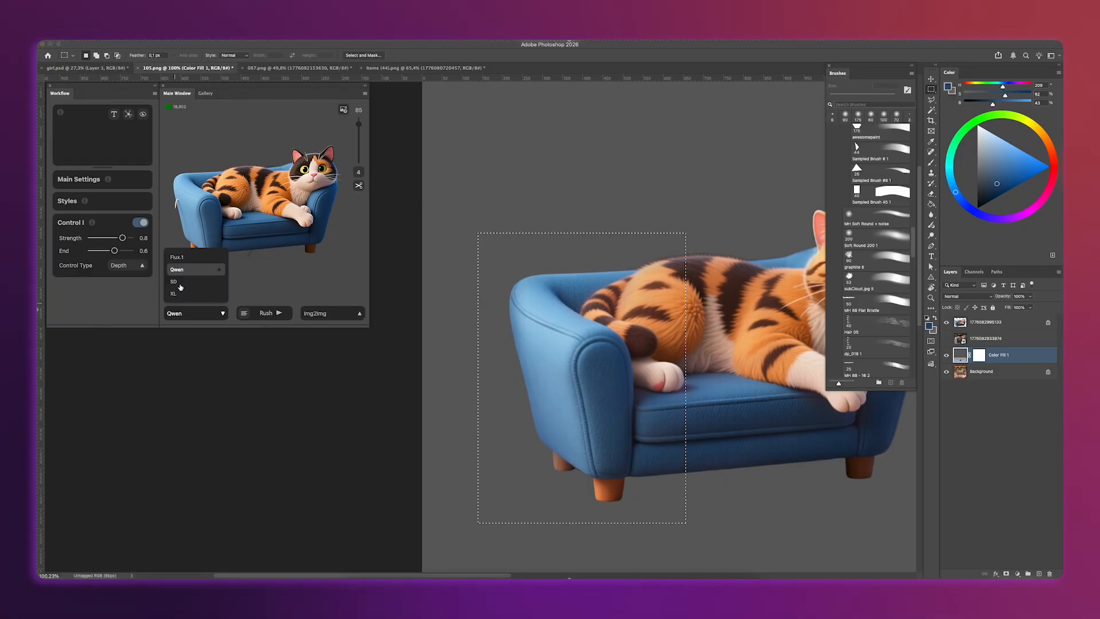
left_click(182, 259)
left_click(138, 223)
left_click(140, 289)
key("ctrl+a")
type("cartoon leath")
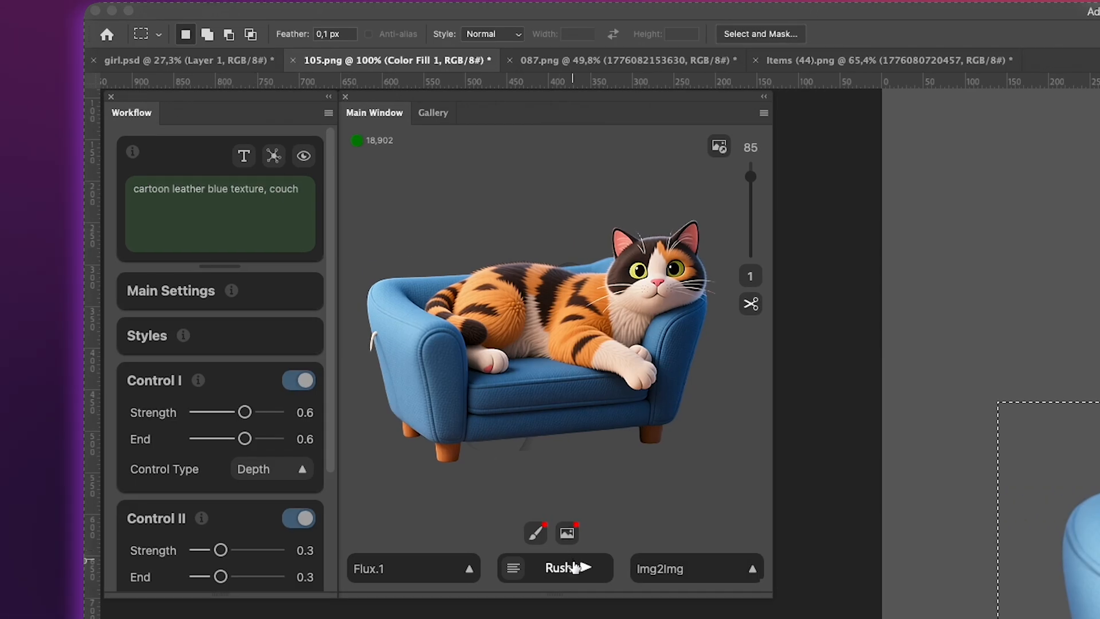
left_click(575, 567)
scroll(221, 527, "down", 4)
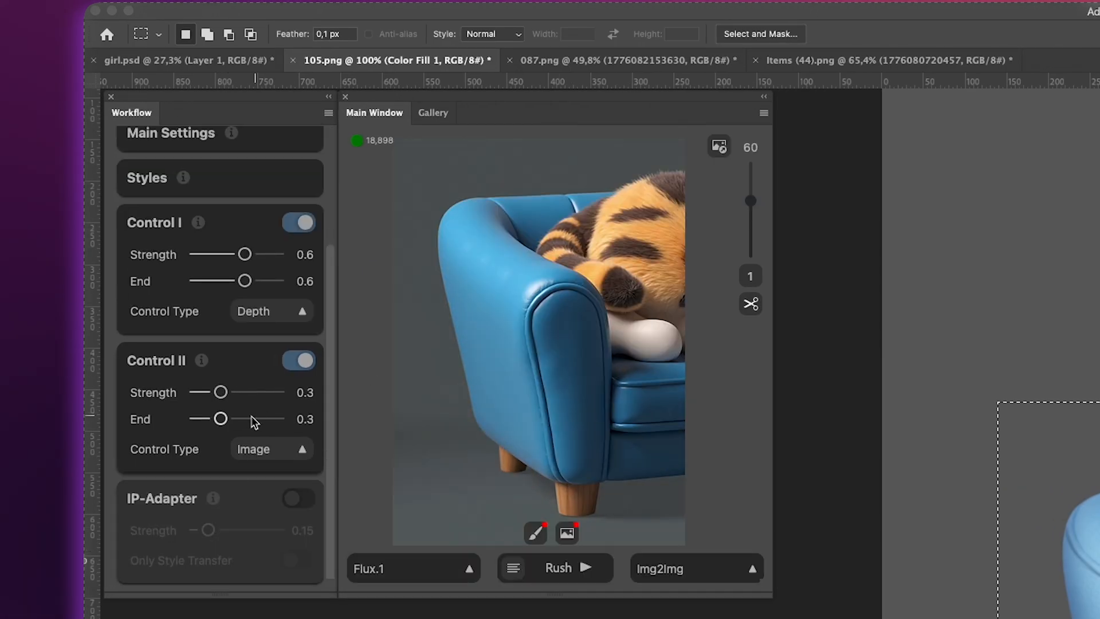
left_click_drag(750, 200, 751, 177)
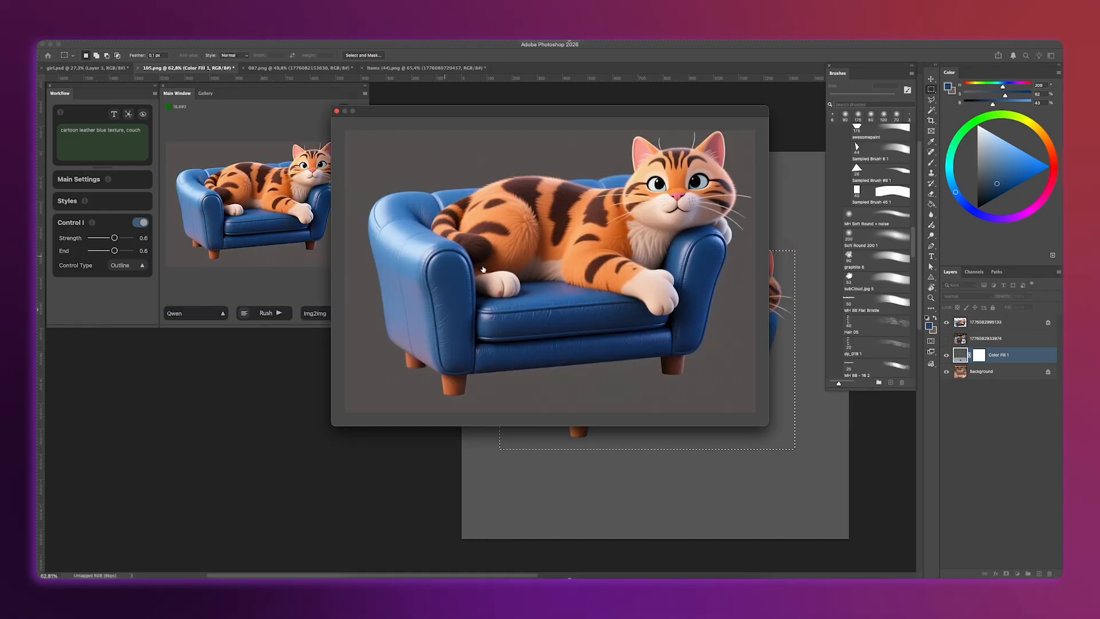
- Place the Qwen leather couch variation as a layer clipped to the cat and invert its mask to black
left_click(493, 271)
left_click(344, 111)
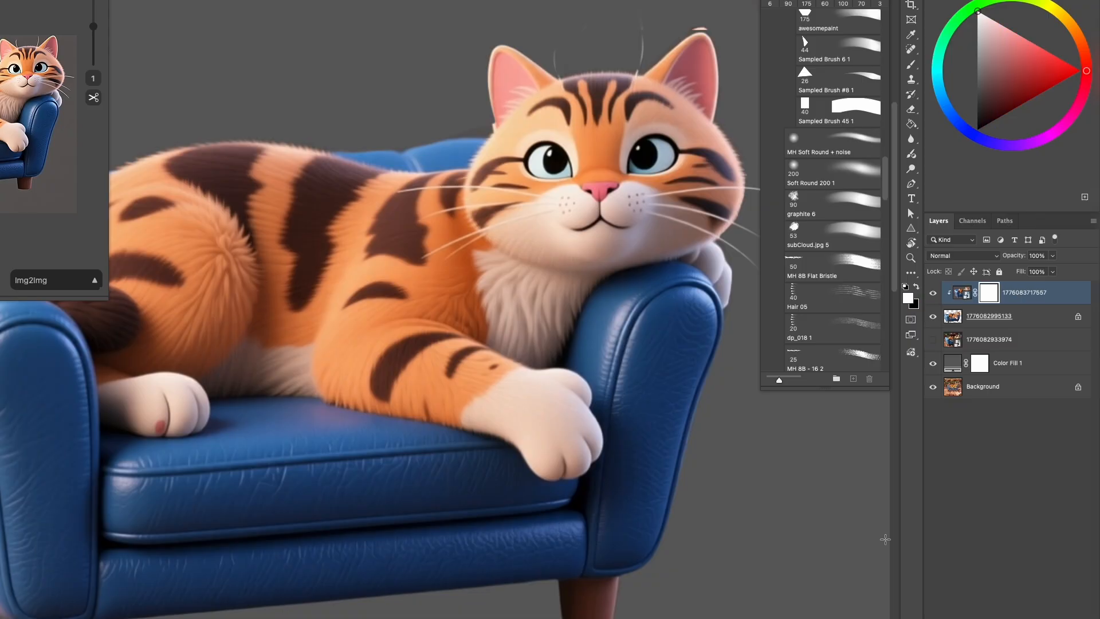
key("ctrl+i")
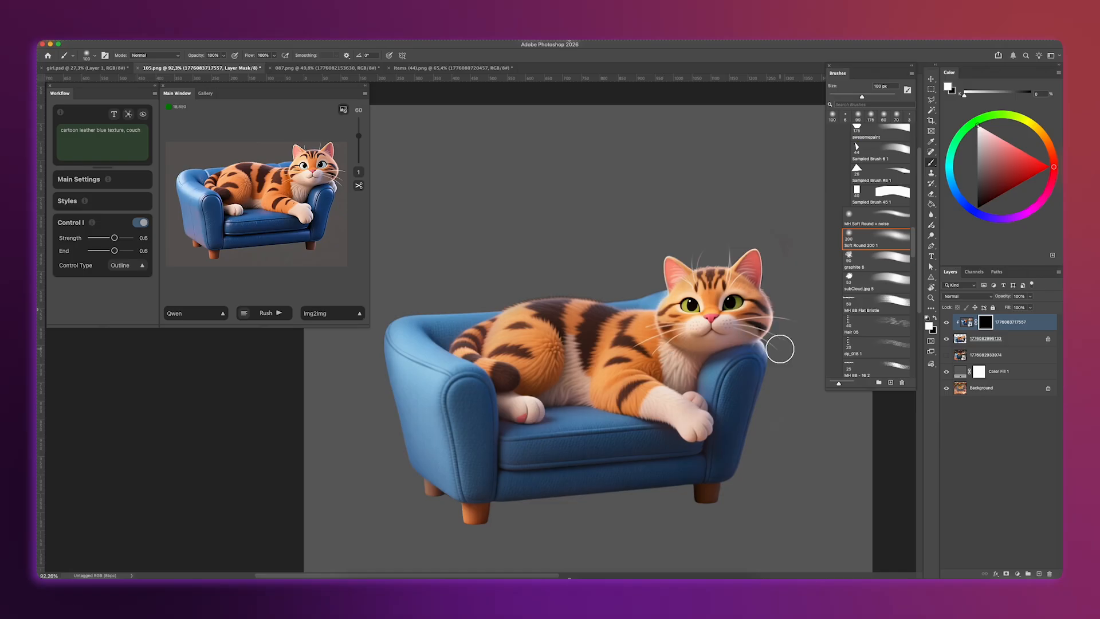